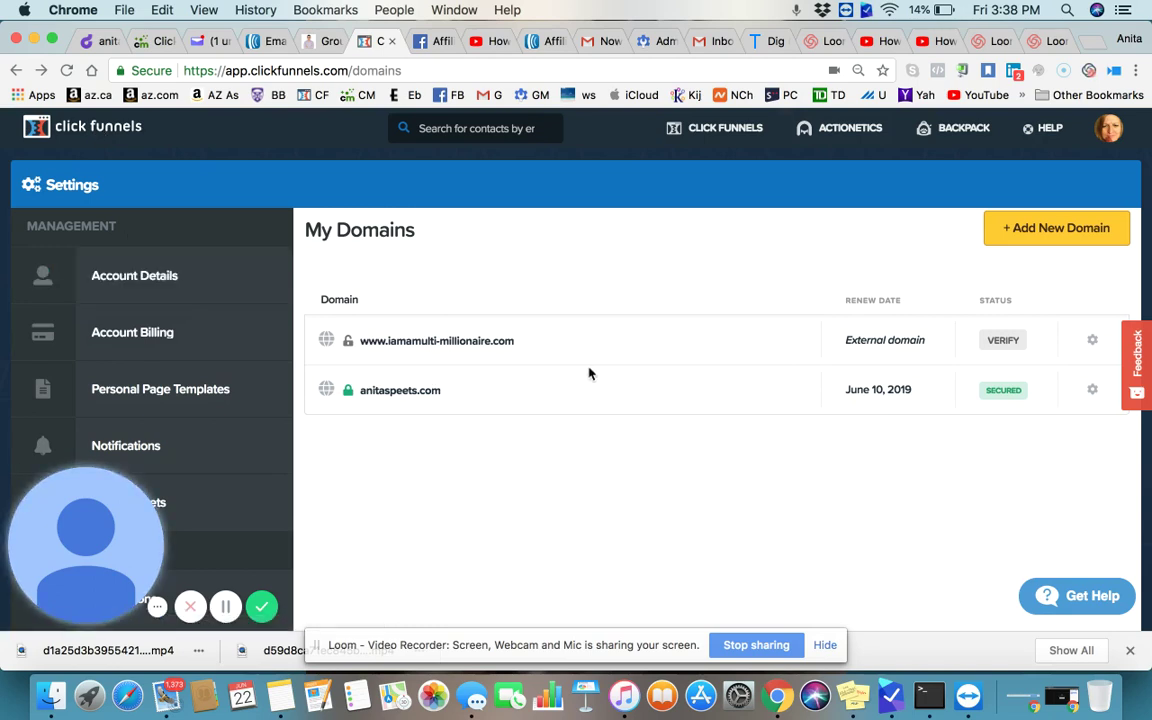
{"action": "left_click", "coordinate": [1110, 128]}
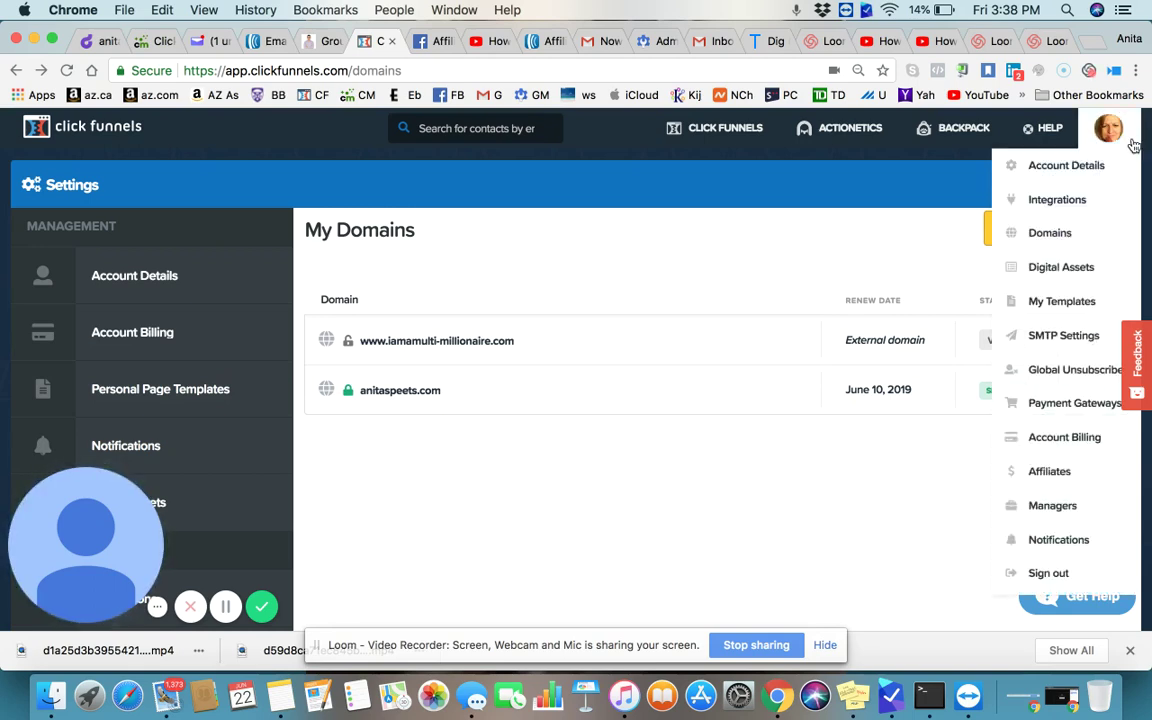
{"action": "left_click", "coordinate": [946, 172]}
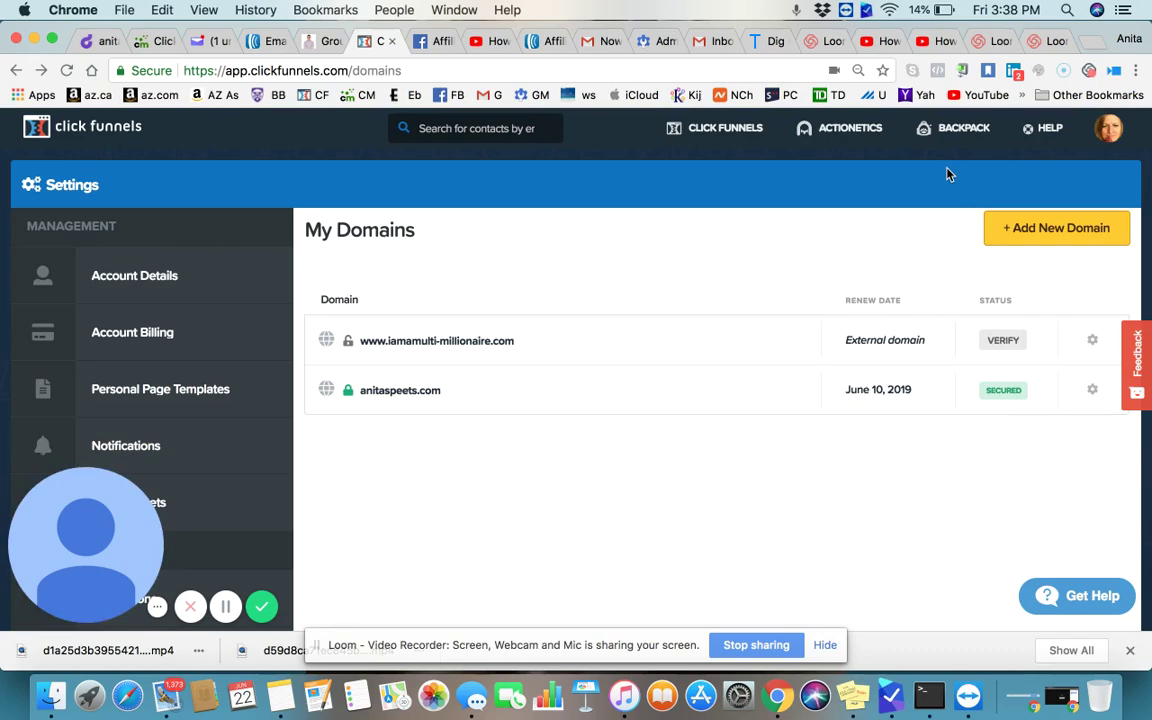
{"action": "scroll", "coordinate": [743, 257], "scroll_direction": "down", "scroll_amount": 3}
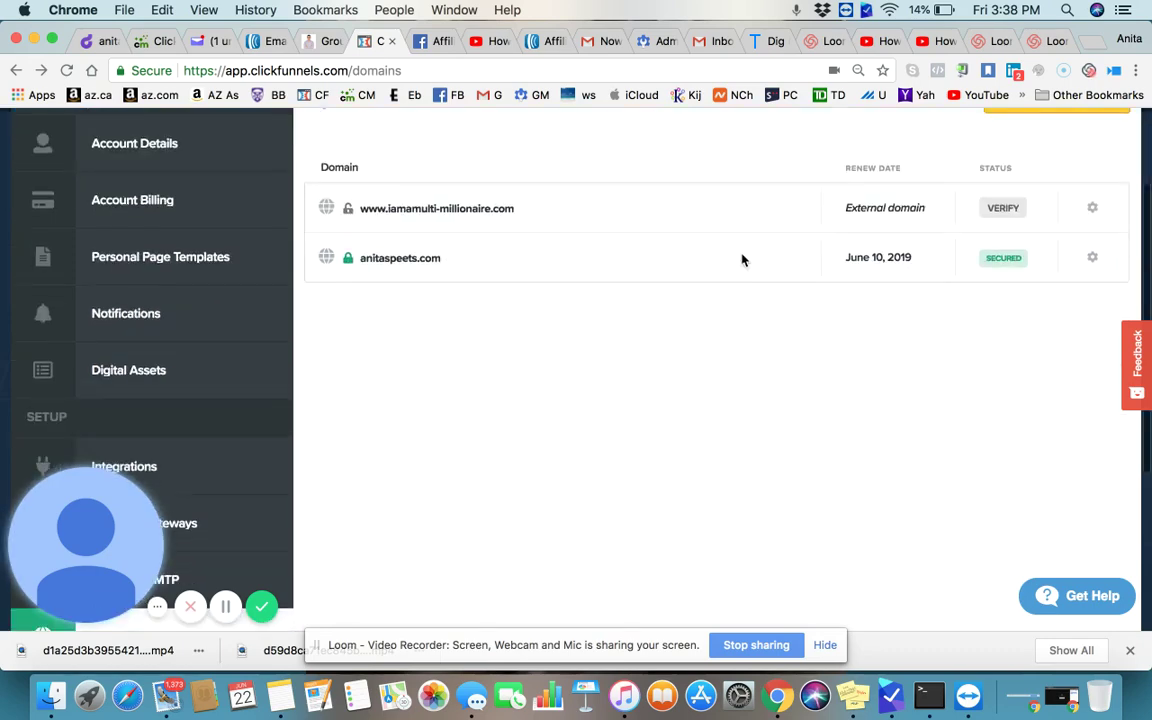
{"action": "scroll", "coordinate": [743, 257], "scroll_direction": "down", "scroll_amount": 4}
{"action": "scroll", "coordinate": [671, 311], "scroll_direction": "down", "scroll_amount": 2}
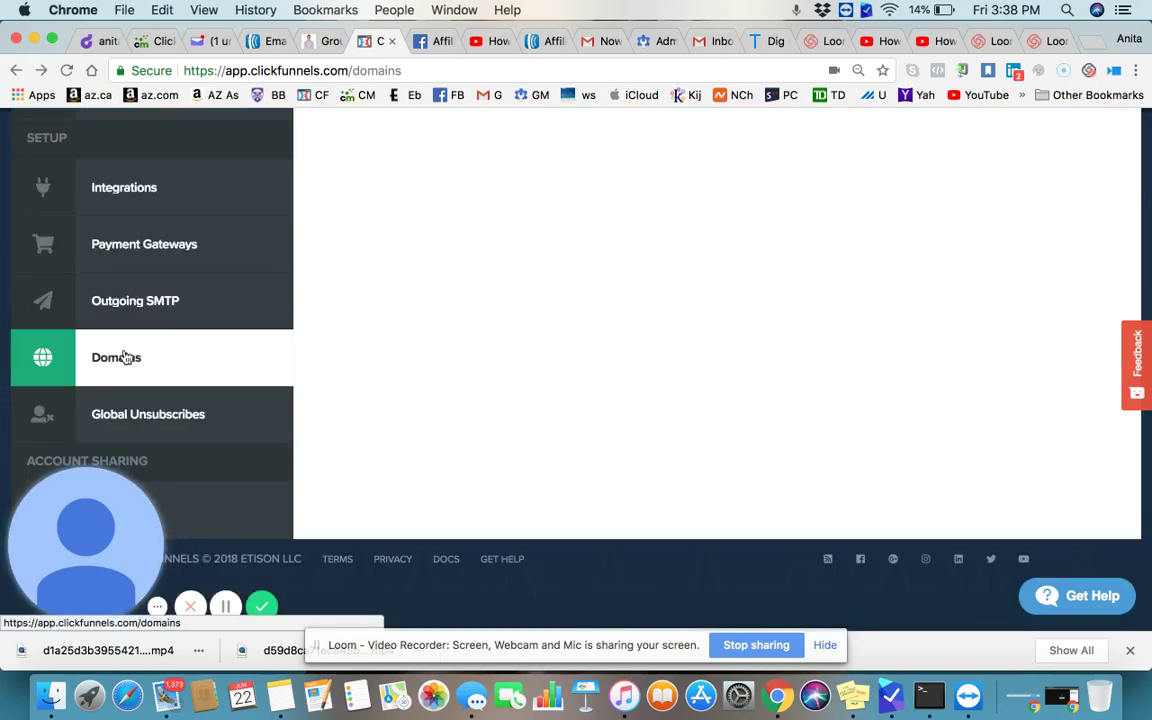
{"action": "scroll", "coordinate": [507, 342], "scroll_direction": "up", "scroll_amount": 3}
{"action": "scroll", "coordinate": [507, 342], "scroll_direction": "up", "scroll_amount": 4}
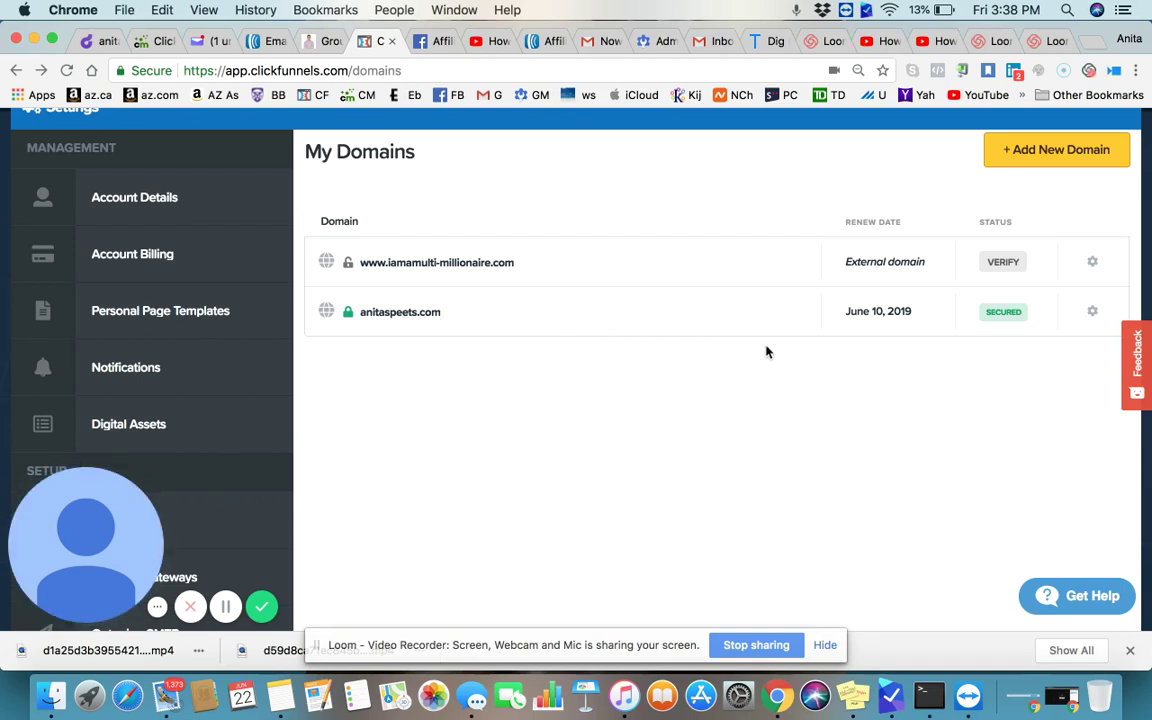
Open the anitaspeets.com domain settings to reveal its Default Page, 404, Zone Records and SSL sections
{"action": "left_click", "coordinate": [1094, 316]}
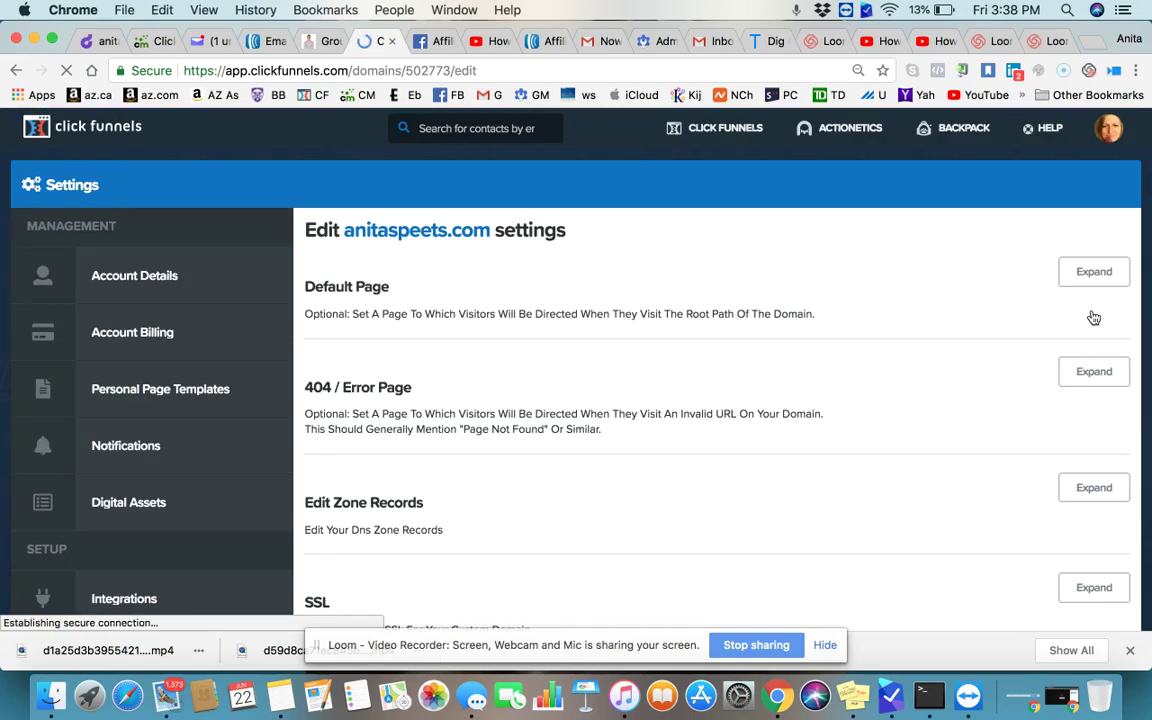
{"action": "scroll", "coordinate": [936, 397], "scroll_direction": "down", "scroll_amount": 3}
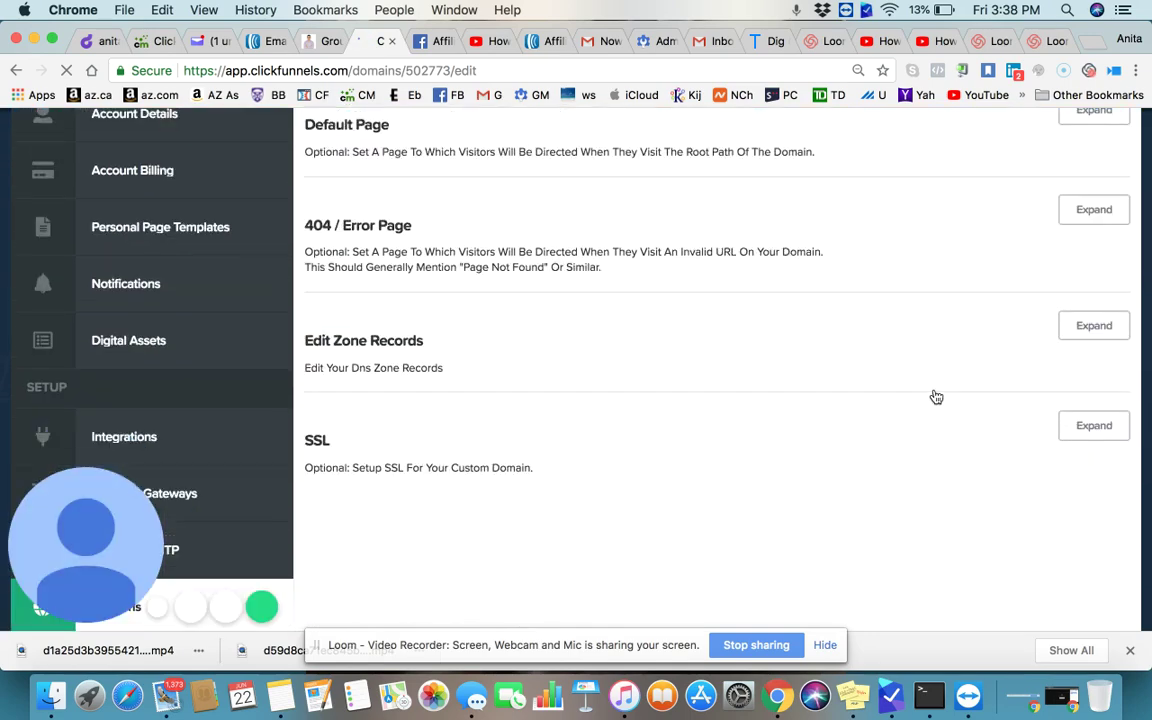
{"action": "scroll", "coordinate": [935, 395], "scroll_direction": "up", "scroll_amount": 2}
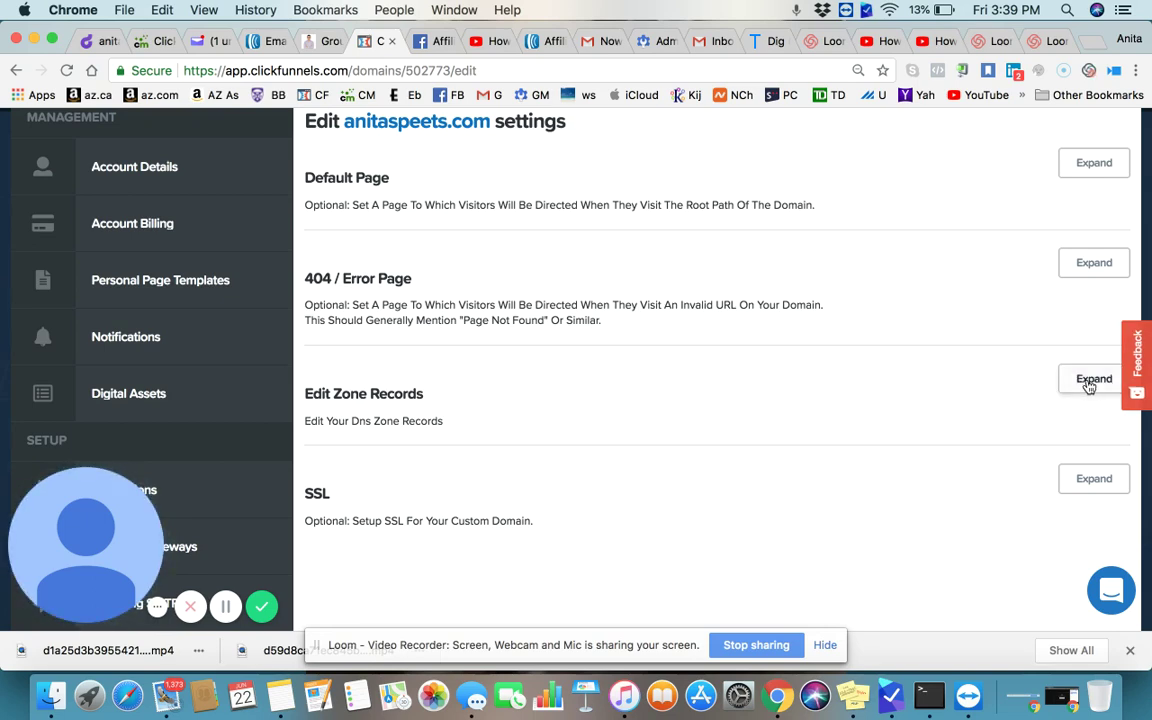
Expand the anitaspeets.com zone records and scroll to the aspmx and alt1–alt4 Google MX entries
{"action": "left_click", "coordinate": [1089, 384]}
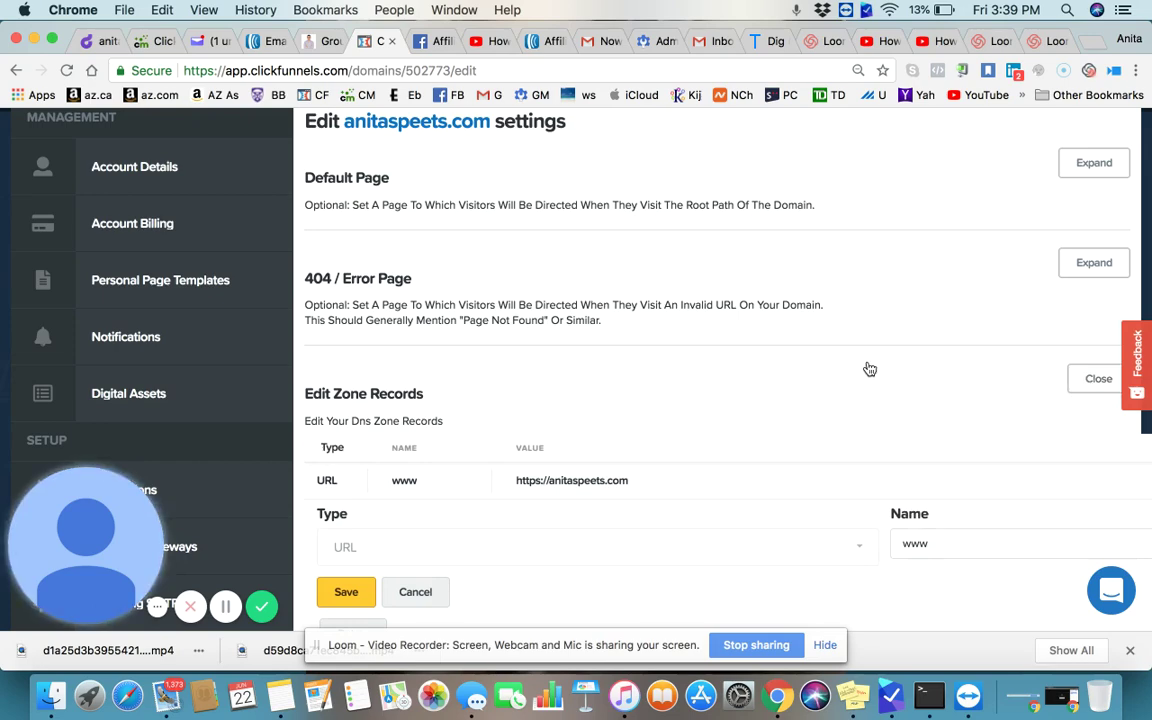
{"action": "scroll", "coordinate": [869, 369], "scroll_direction": "down", "scroll_amount": 5}
{"action": "scroll", "coordinate": [869, 369], "scroll_direction": "down", "scroll_amount": 4}
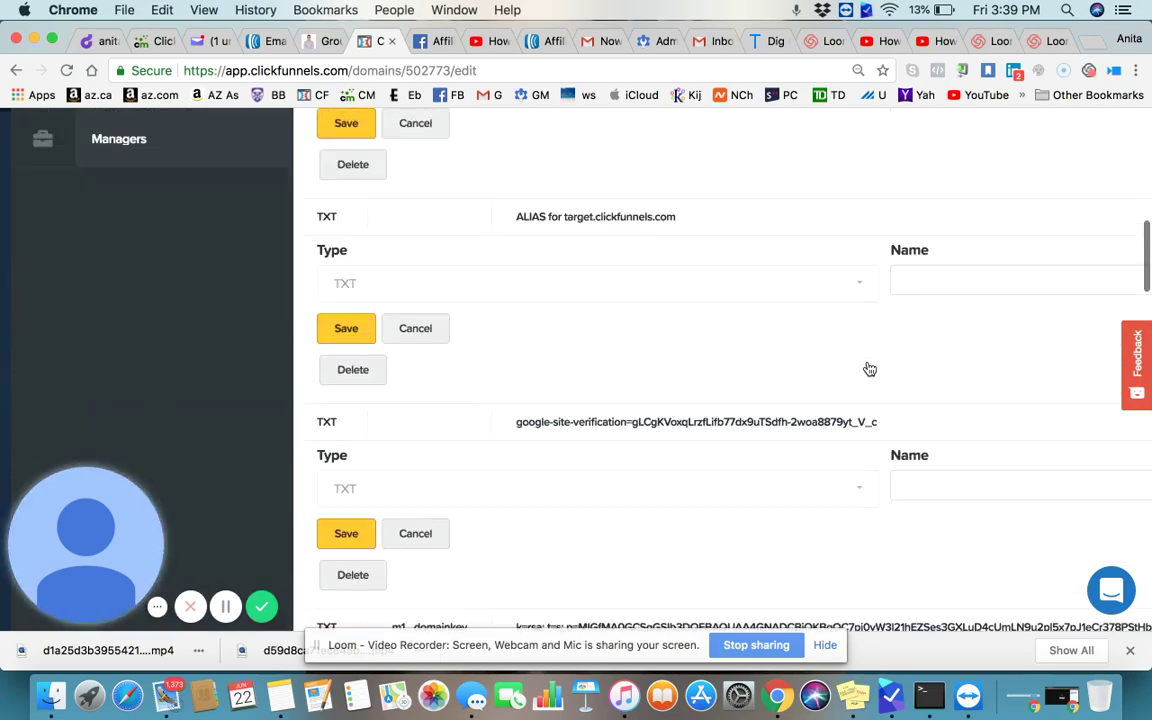
{"action": "scroll", "coordinate": [869, 369], "scroll_direction": "down", "scroll_amount": 2}
{"action": "scroll", "coordinate": [869, 369], "scroll_direction": "down", "scroll_amount": 2}
{"action": "scroll", "coordinate": [869, 369], "scroll_direction": "down", "scroll_amount": 5}
{"action": "scroll", "coordinate": [869, 369], "scroll_direction": "down", "scroll_amount": 1}
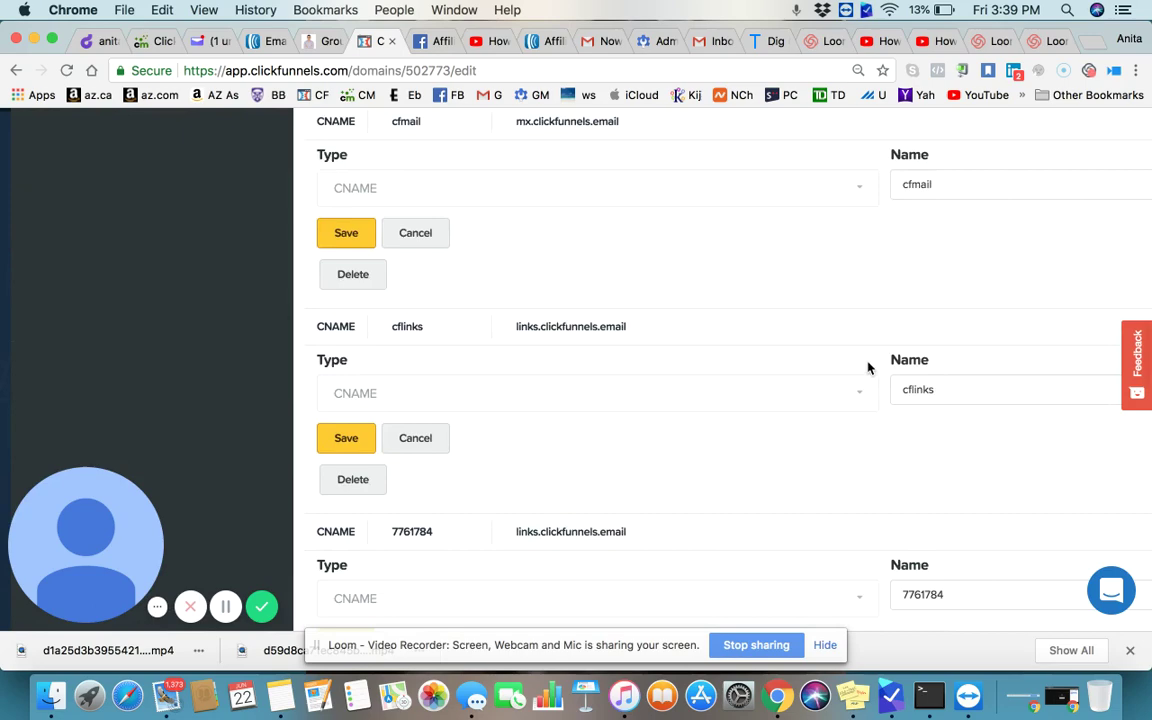
{"action": "scroll", "coordinate": [869, 369], "scroll_direction": "down", "scroll_amount": 3}
{"action": "scroll", "coordinate": [869, 369], "scroll_direction": "down", "scroll_amount": 4}
{"action": "scroll", "coordinate": [868, 368], "scroll_direction": "down", "scroll_amount": 5}
{"action": "scroll", "coordinate": [868, 368], "scroll_direction": "down", "scroll_amount": 3}
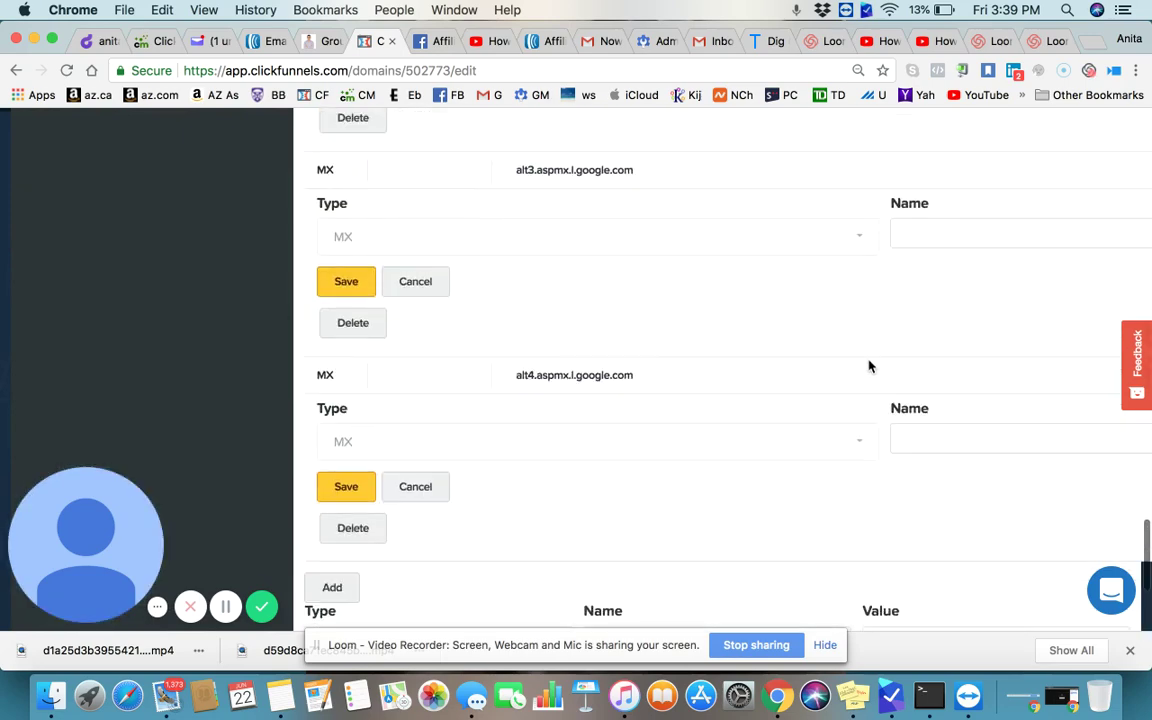
{"action": "scroll", "coordinate": [868, 368], "scroll_direction": "down", "scroll_amount": 2}
{"action": "scroll", "coordinate": [869, 367], "scroll_direction": "down", "scroll_amount": 1}
{"action": "scroll", "coordinate": [869, 367], "scroll_direction": "up", "scroll_amount": 3}
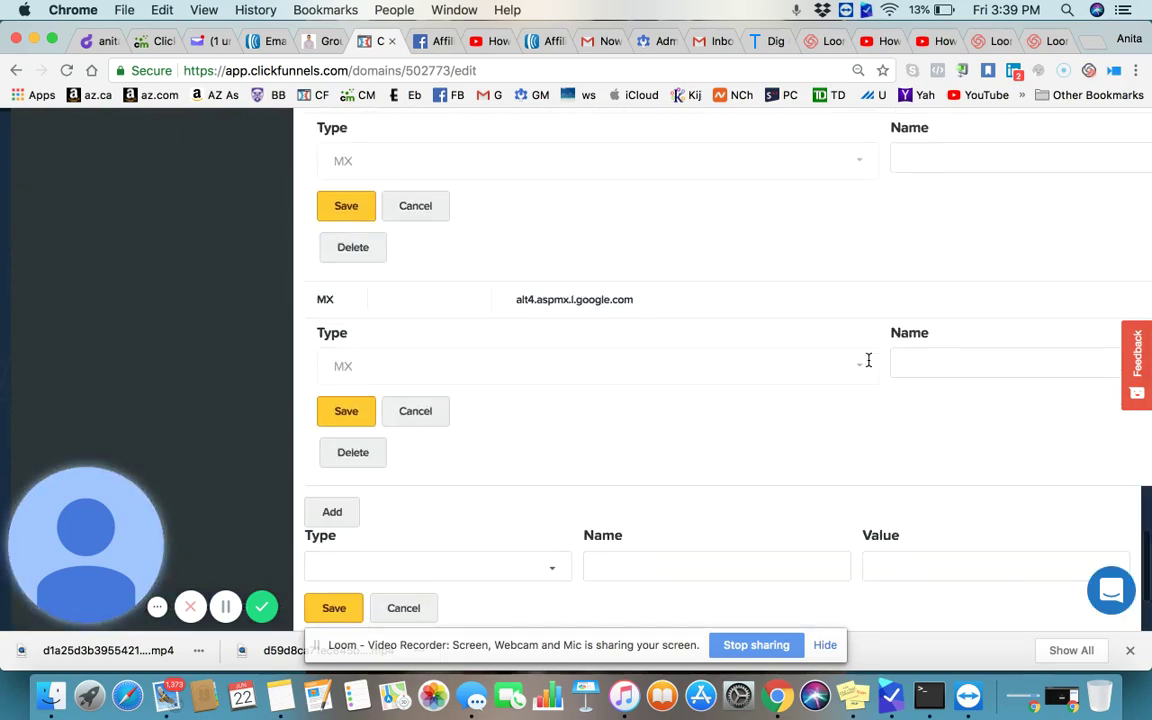
{"action": "scroll", "coordinate": [869, 367], "scroll_direction": "up", "scroll_amount": 4}
{"action": "scroll", "coordinate": [869, 367], "scroll_direction": "up", "scroll_amount": 2}
{"action": "scroll", "coordinate": [869, 367], "scroll_direction": "up", "scroll_amount": 2}
{"action": "scroll", "coordinate": [869, 367], "scroll_direction": "up", "scroll_amount": 2}
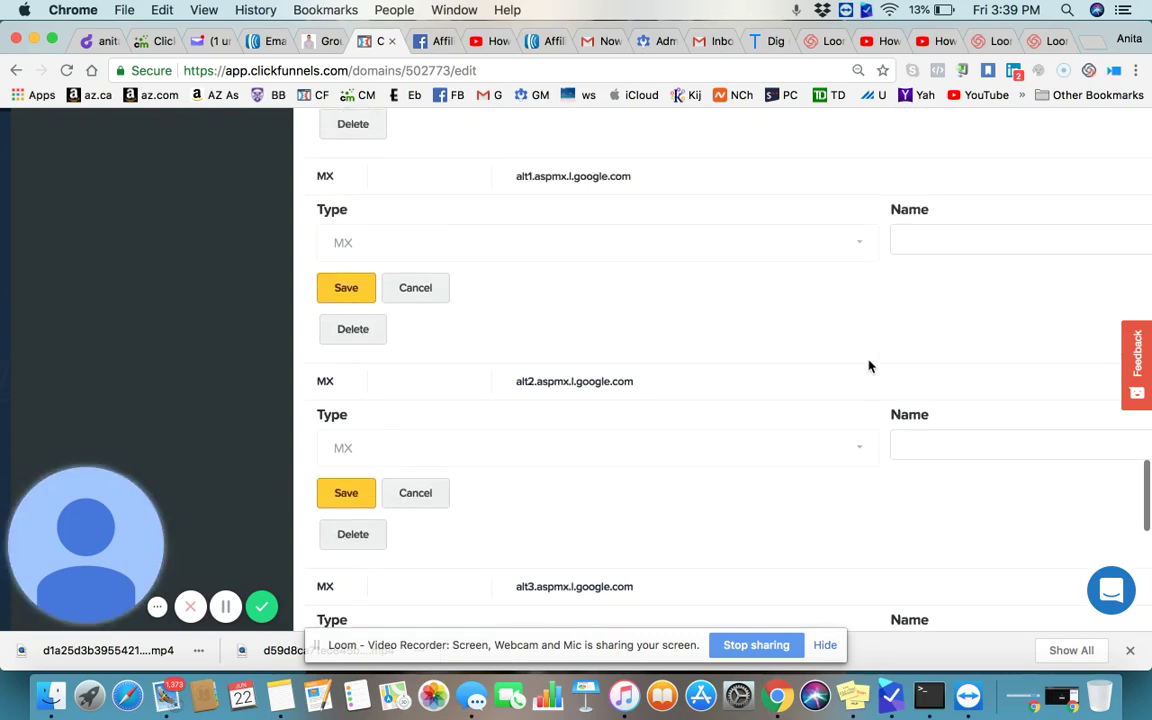
{"action": "scroll", "coordinate": [869, 367], "scroll_direction": "up", "scroll_amount": 3}
{"action": "scroll", "coordinate": [869, 367], "scroll_direction": "up", "scroll_amount": 2}
{"action": "scroll", "coordinate": [869, 367], "scroll_direction": "up", "scroll_amount": 1}
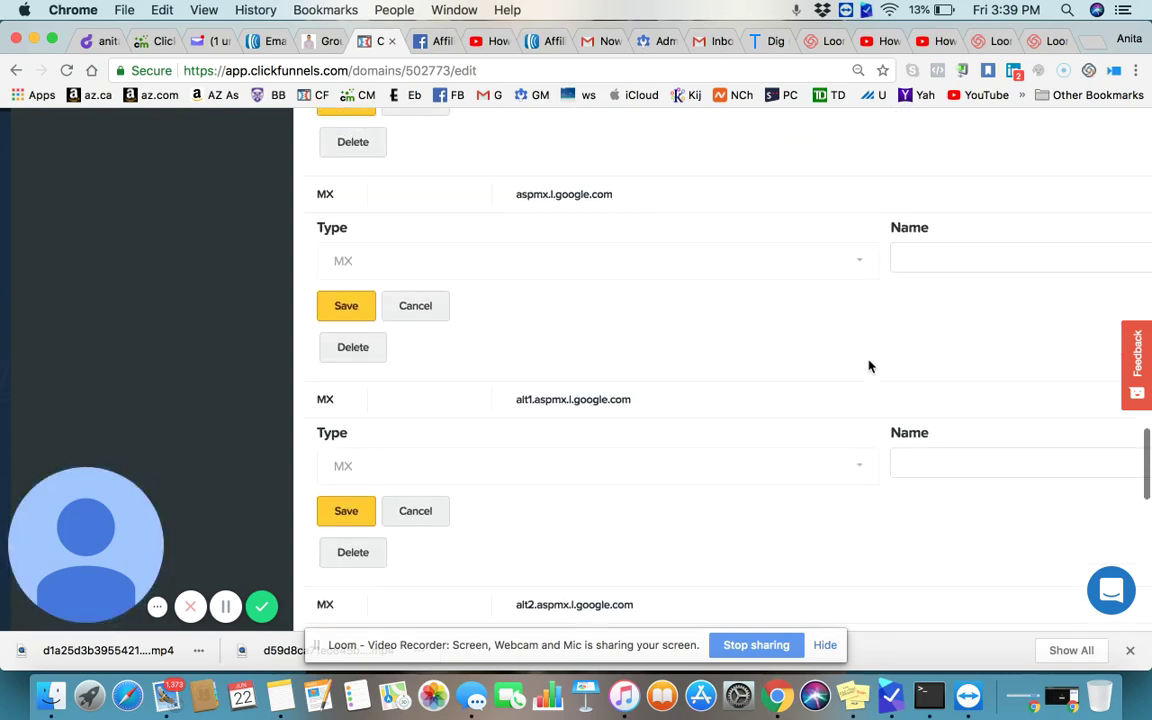
{"action": "scroll", "coordinate": [869, 367], "scroll_direction": "up", "scroll_amount": 2}
{"action": "scroll", "coordinate": [869, 367], "scroll_direction": "up", "scroll_amount": 1}
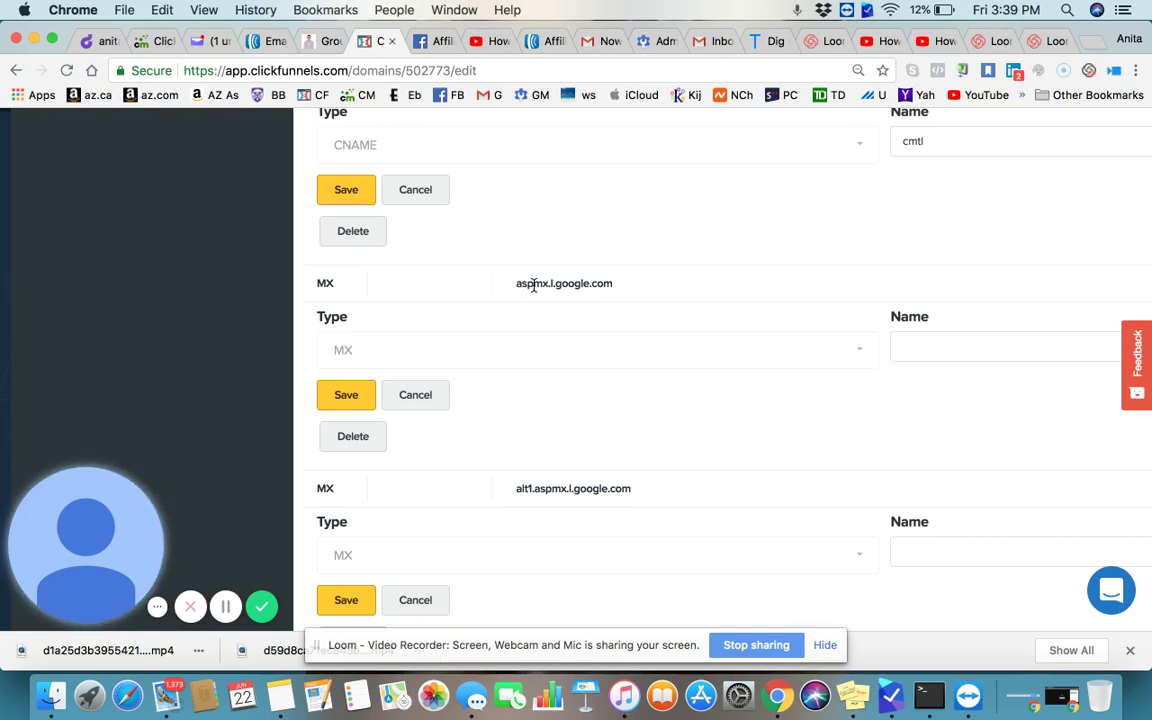
{"action": "scroll", "coordinate": [533, 286], "scroll_direction": "down", "scroll_amount": 1}
{"action": "scroll", "coordinate": [533, 286], "scroll_direction": "down", "scroll_amount": 1}
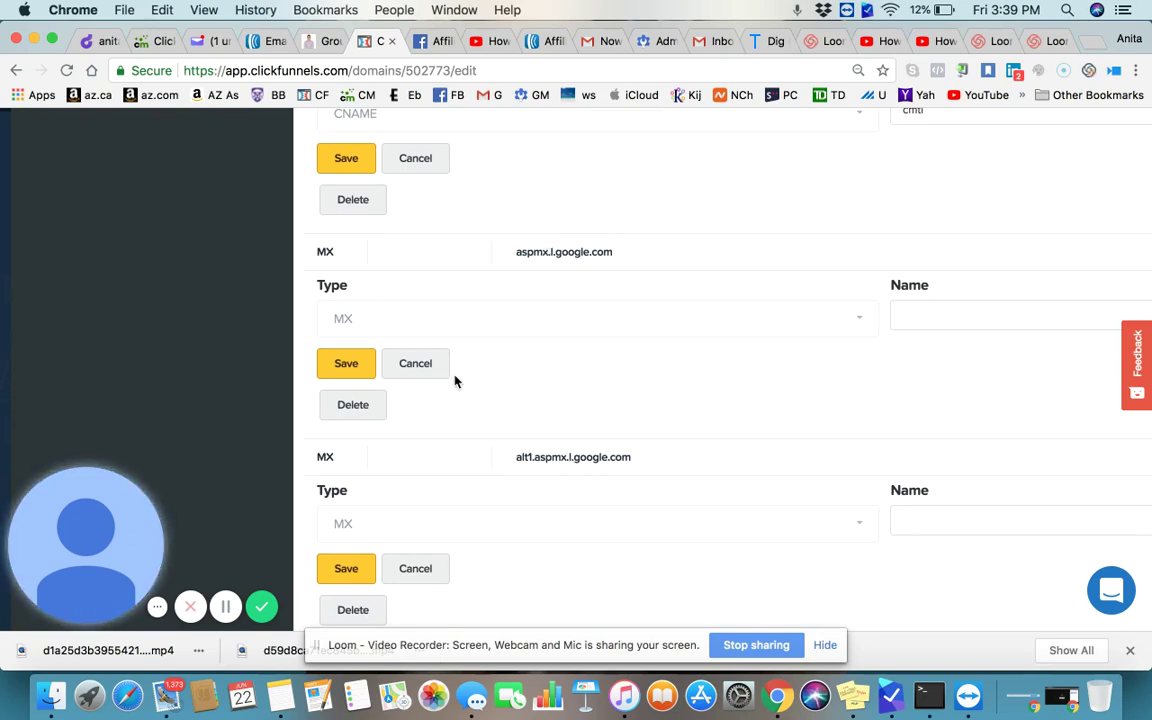
{"action": "scroll", "coordinate": [455, 378], "scroll_direction": "down", "scroll_amount": 2}
{"action": "scroll", "coordinate": [455, 378], "scroll_direction": "down", "scroll_amount": 3}
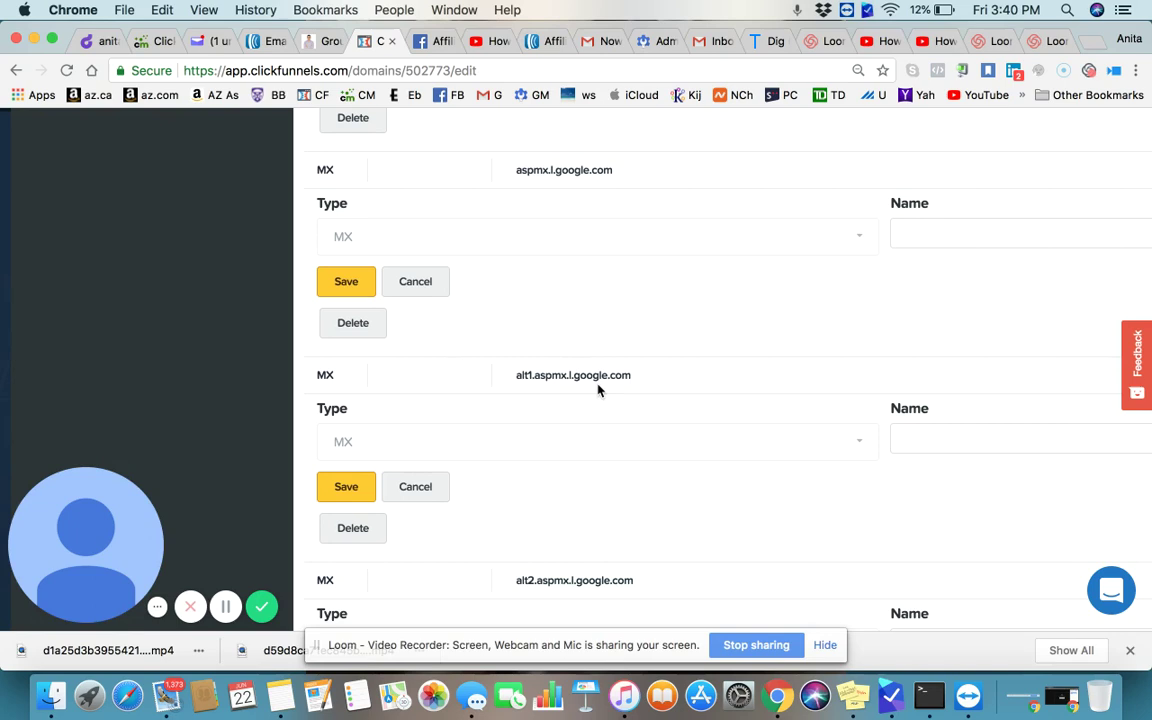
{"action": "scroll", "coordinate": [598, 390], "scroll_direction": "down", "scroll_amount": 5}
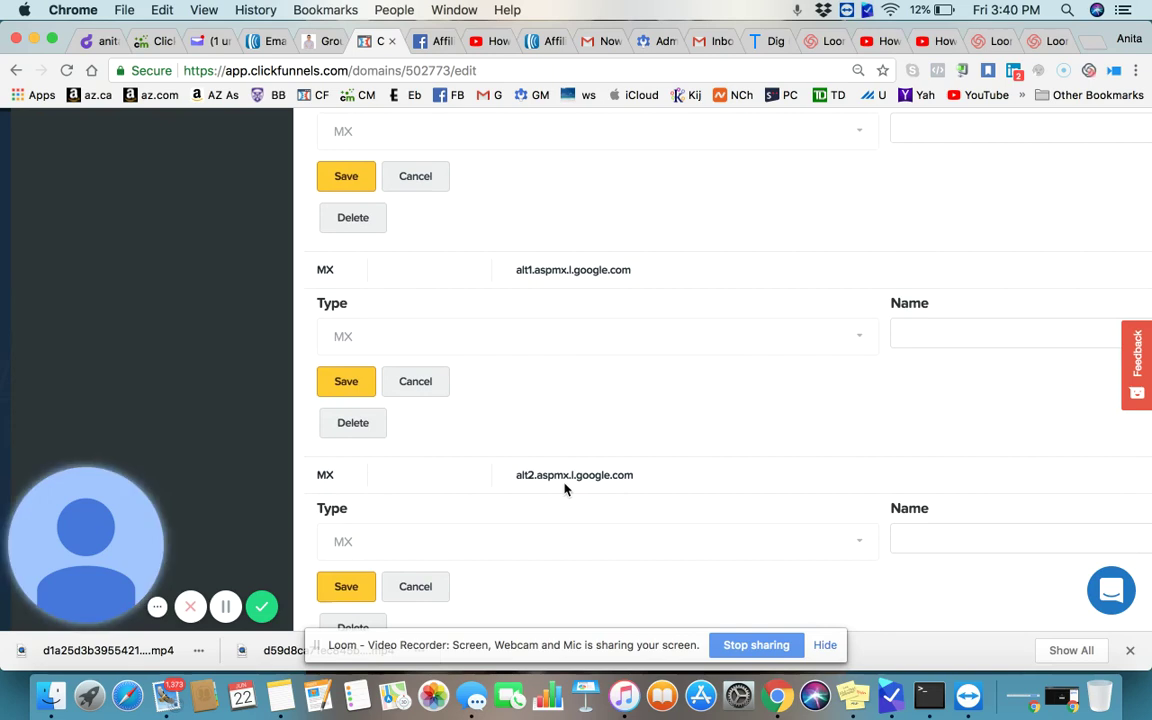
{"action": "scroll", "coordinate": [564, 488], "scroll_direction": "down", "scroll_amount": 3}
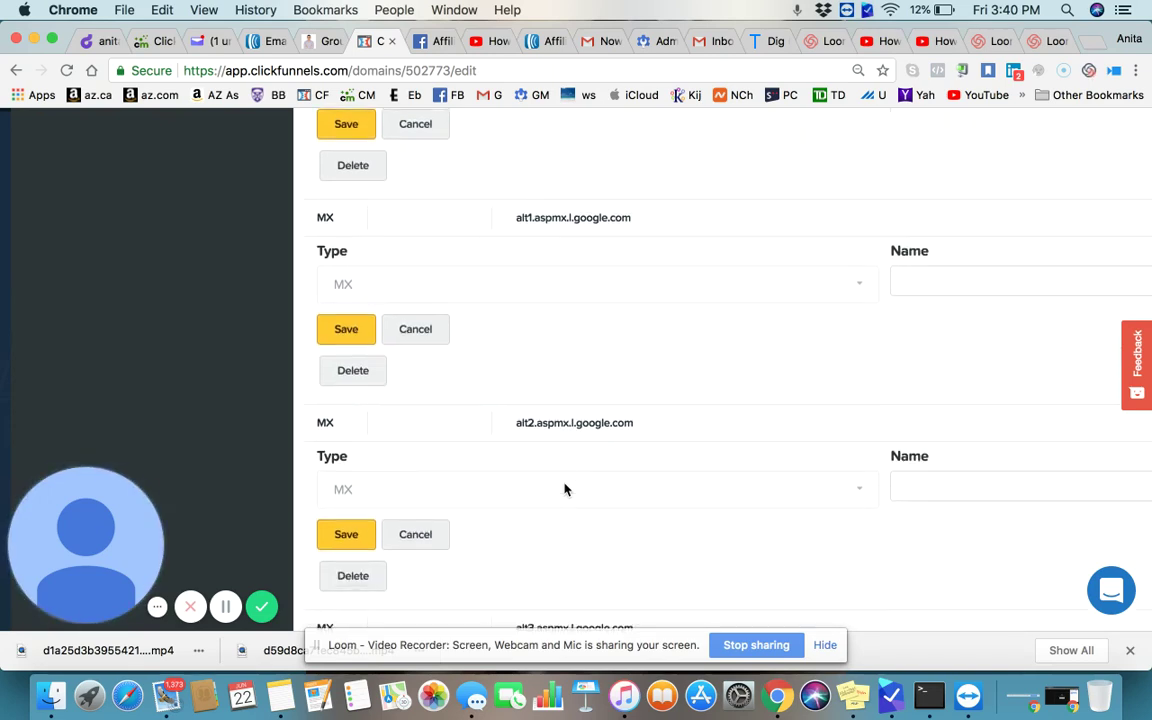
{"action": "scroll", "coordinate": [564, 488], "scroll_direction": "down", "scroll_amount": 3}
{"action": "scroll", "coordinate": [564, 488], "scroll_direction": "down", "scroll_amount": 1}
{"action": "scroll", "coordinate": [564, 488], "scroll_direction": "down", "scroll_amount": 3}
{"action": "scroll", "coordinate": [564, 488], "scroll_direction": "down", "scroll_amount": 2}
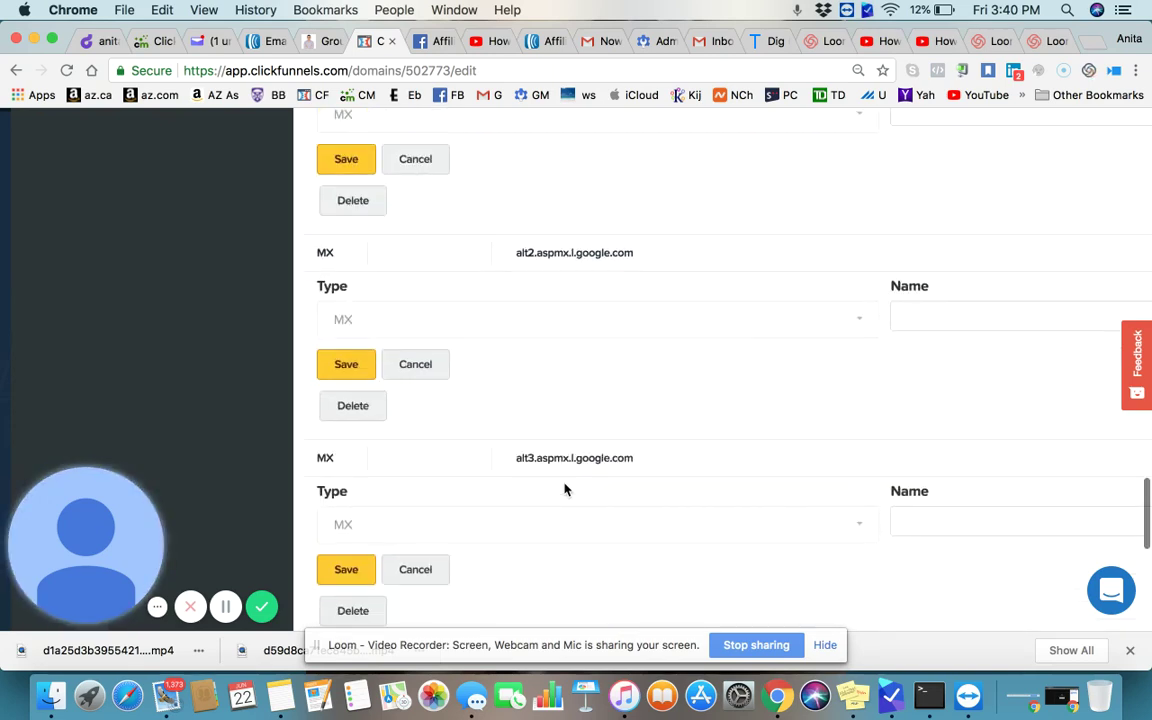
{"action": "scroll", "coordinate": [564, 488], "scroll_direction": "down", "scroll_amount": 3}
{"action": "scroll", "coordinate": [564, 488], "scroll_direction": "down", "scroll_amount": 1}
{"action": "scroll", "coordinate": [564, 488], "scroll_direction": "down", "scroll_amount": 1}
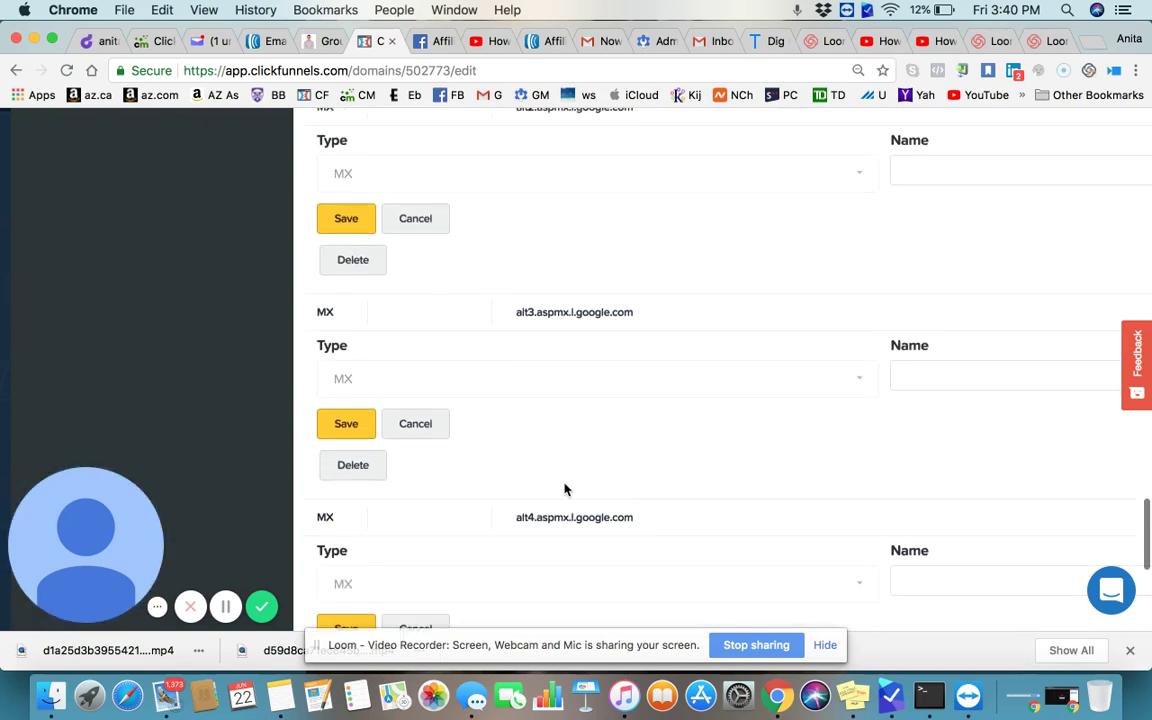
{"action": "scroll", "coordinate": [564, 488], "scroll_direction": "down", "scroll_amount": 3}
{"action": "scroll", "coordinate": [564, 488], "scroll_direction": "down", "scroll_amount": 1}
{"action": "scroll", "coordinate": [564, 488], "scroll_direction": "down", "scroll_amount": 3}
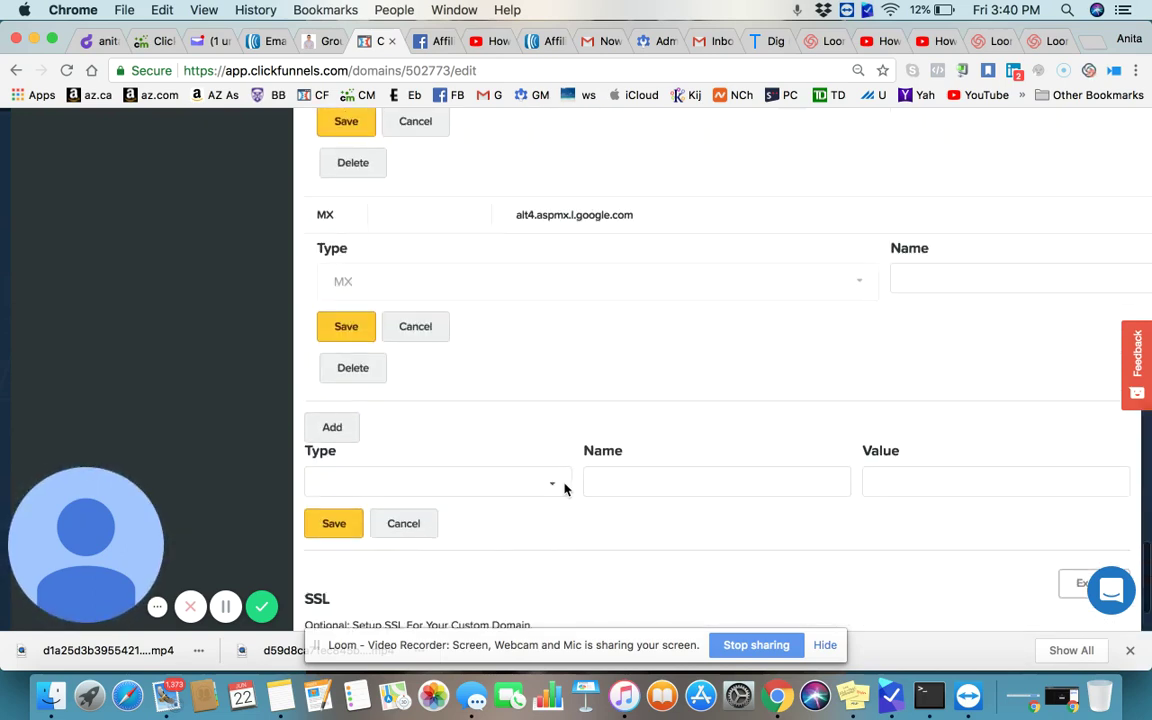
{"action": "scroll", "coordinate": [564, 488], "scroll_direction": "down", "scroll_amount": 1}
{"action": "scroll", "coordinate": [564, 488], "scroll_direction": "up", "scroll_amount": 1}
{"action": "scroll", "coordinate": [564, 488], "scroll_direction": "up", "scroll_amount": 1}
{"action": "scroll", "coordinate": [564, 488], "scroll_direction": "up", "scroll_amount": 2}
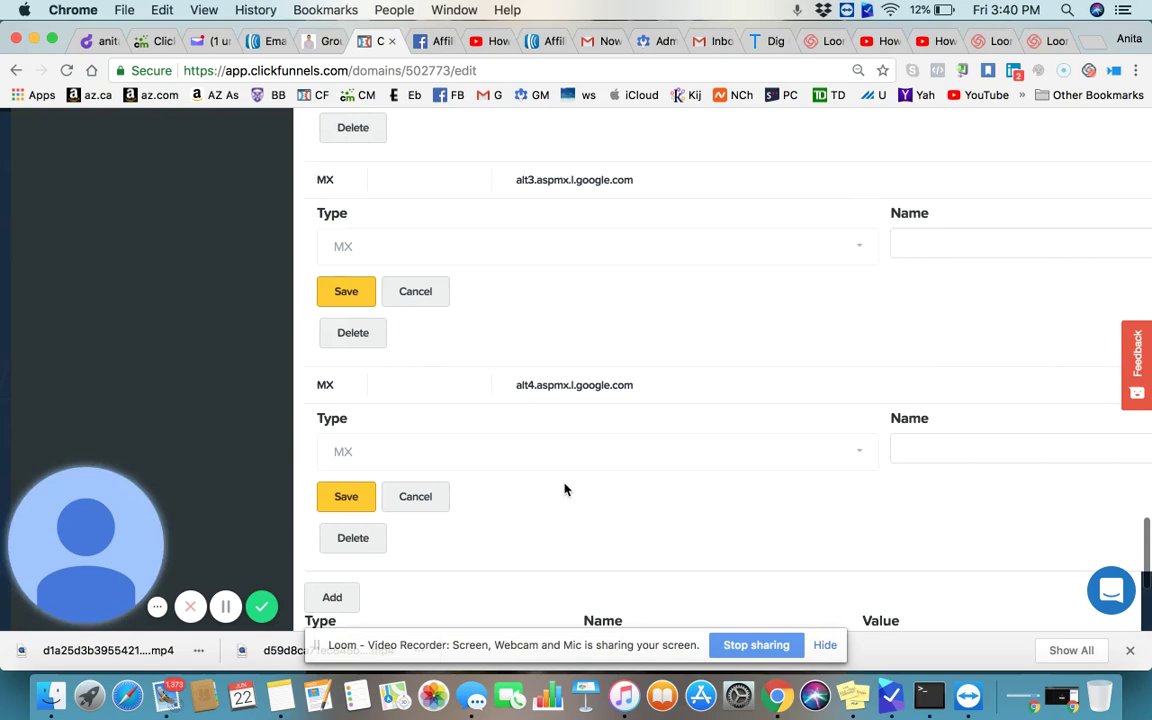
{"action": "scroll", "coordinate": [564, 488], "scroll_direction": "up", "scroll_amount": 1}
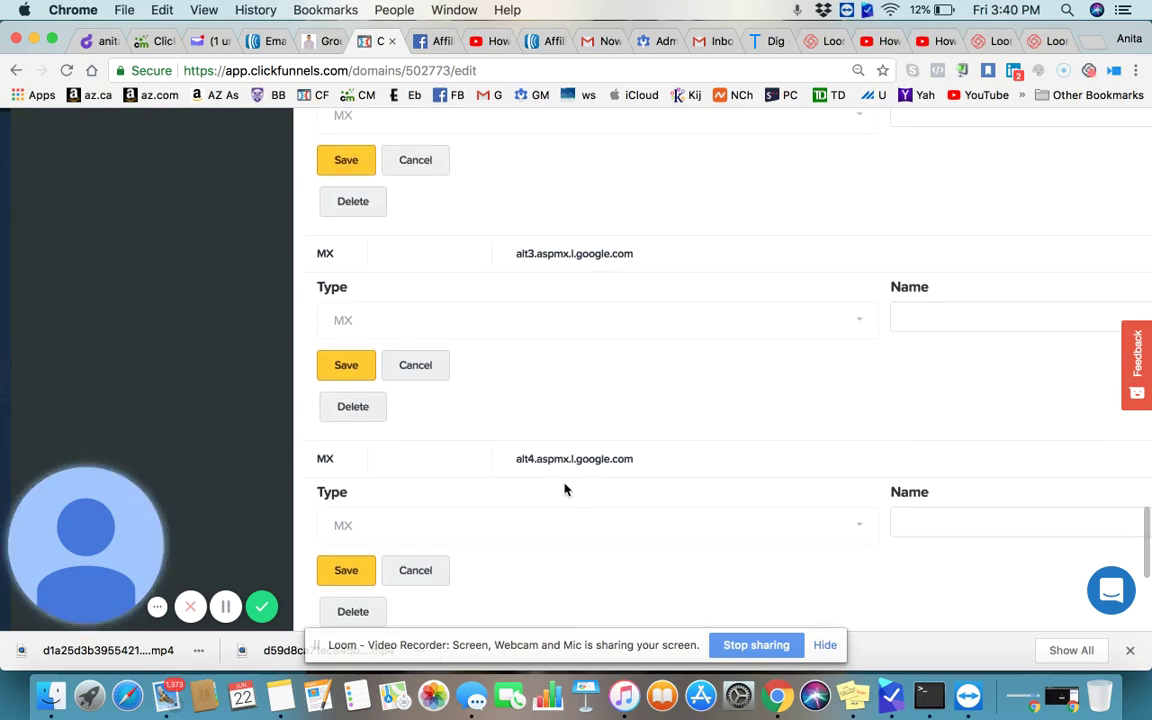
{"action": "scroll", "coordinate": [564, 488], "scroll_direction": "up", "scroll_amount": 2}
{"action": "scroll", "coordinate": [564, 488], "scroll_direction": "up", "scroll_amount": 2}
{"action": "scroll", "coordinate": [564, 488], "scroll_direction": "up", "scroll_amount": 2}
{"action": "scroll", "coordinate": [564, 488], "scroll_direction": "up", "scroll_amount": 2}
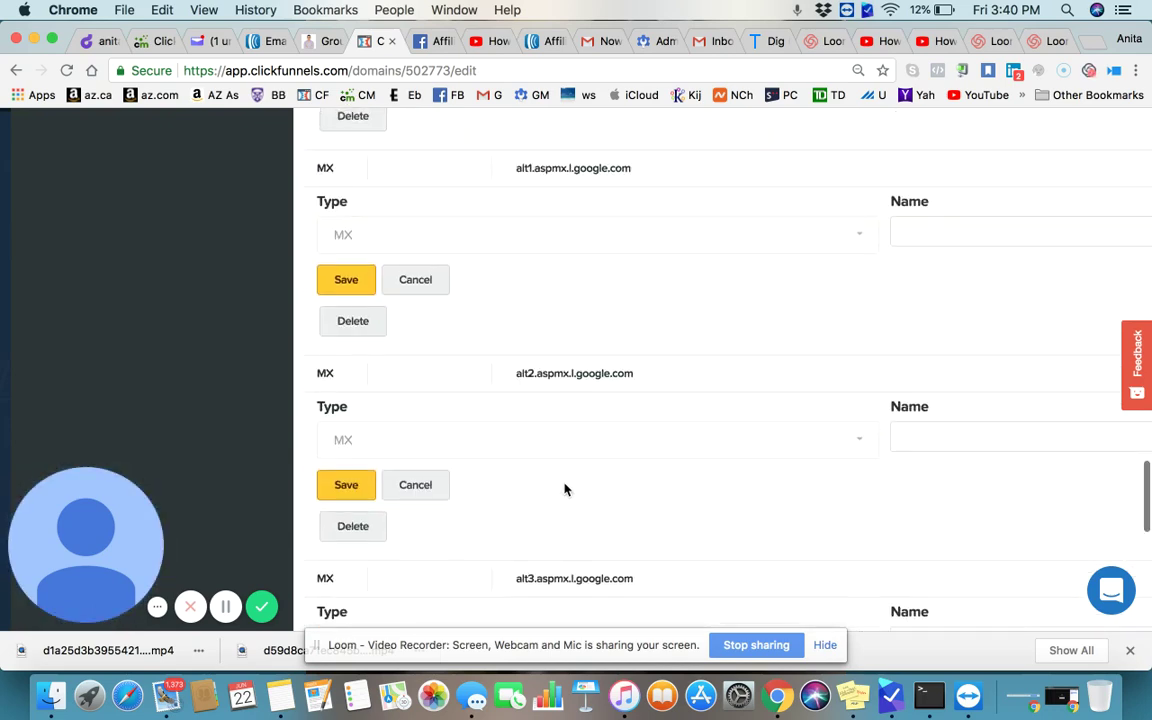
{"action": "scroll", "coordinate": [564, 488], "scroll_direction": "up", "scroll_amount": 1}
{"action": "scroll", "coordinate": [564, 488], "scroll_direction": "up", "scroll_amount": 2}
{"action": "scroll", "coordinate": [564, 488], "scroll_direction": "up", "scroll_amount": 2}
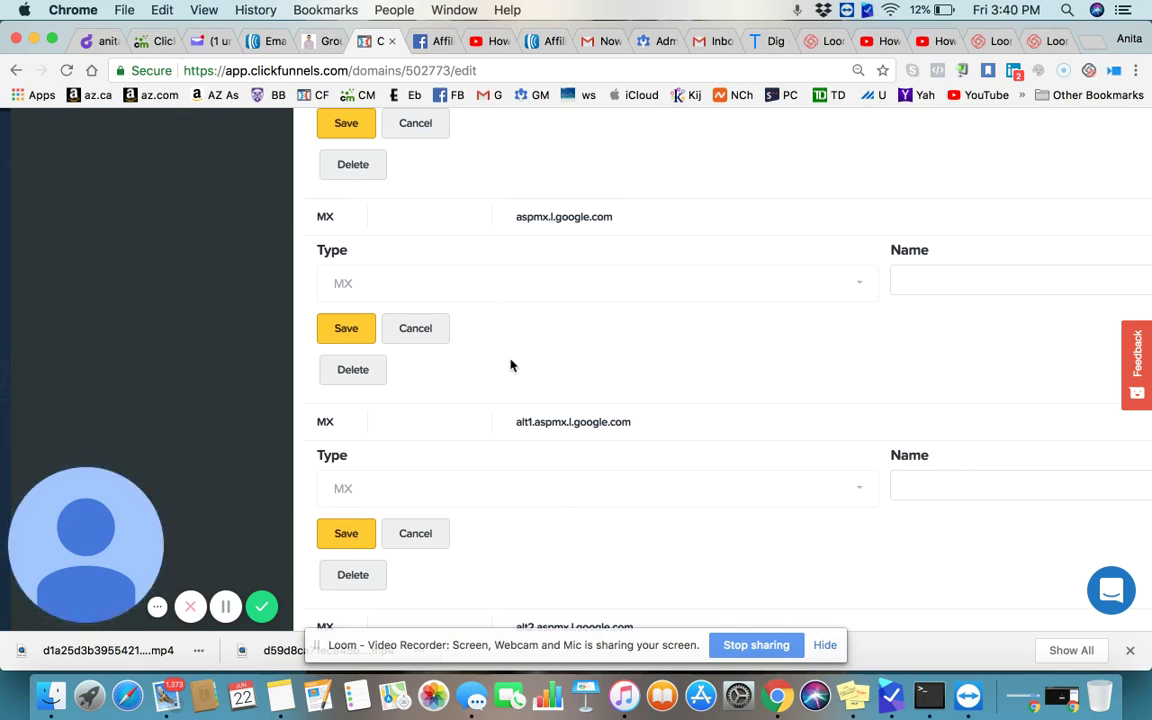
{"action": "scroll", "coordinate": [510, 367], "scroll_direction": "down", "scroll_amount": 2}
{"action": "scroll", "coordinate": [510, 367], "scroll_direction": "down", "scroll_amount": 2}
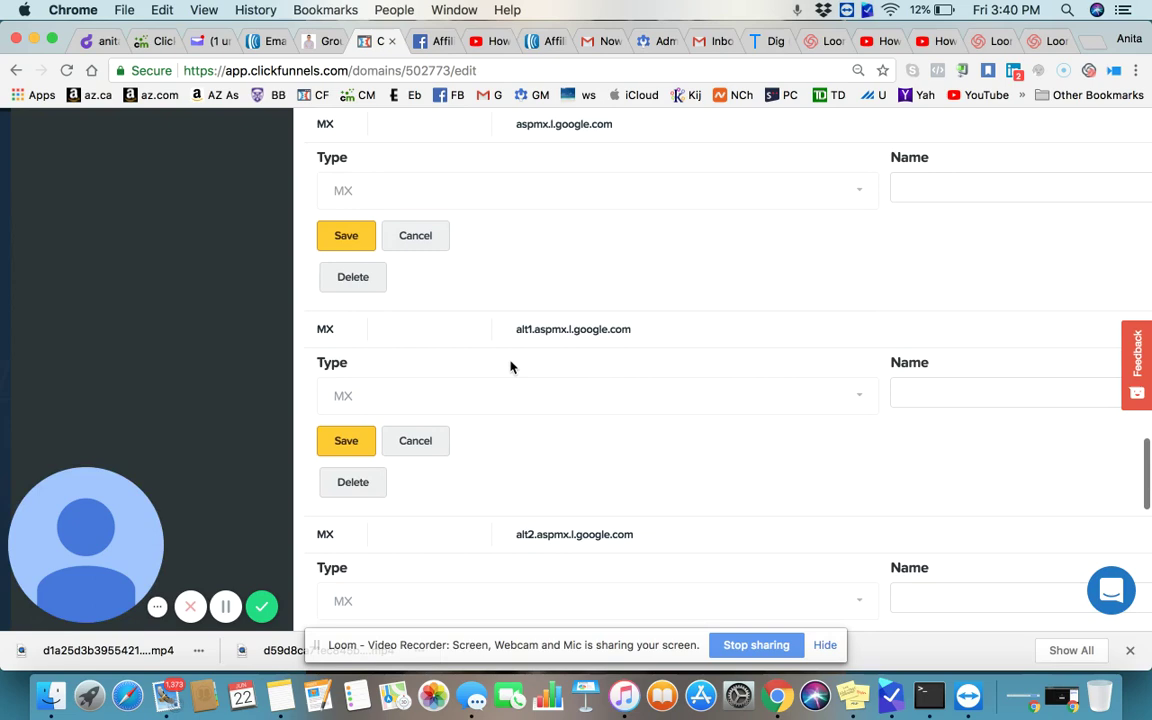
{"action": "scroll", "coordinate": [519, 338], "scroll_direction": "up", "scroll_amount": 1}
{"action": "scroll", "coordinate": [532, 501], "scroll_direction": "down", "scroll_amount": 1}
{"action": "scroll", "coordinate": [532, 501], "scroll_direction": "down", "scroll_amount": 3}
{"action": "scroll", "coordinate": [532, 501], "scroll_direction": "down", "scroll_amount": 2}
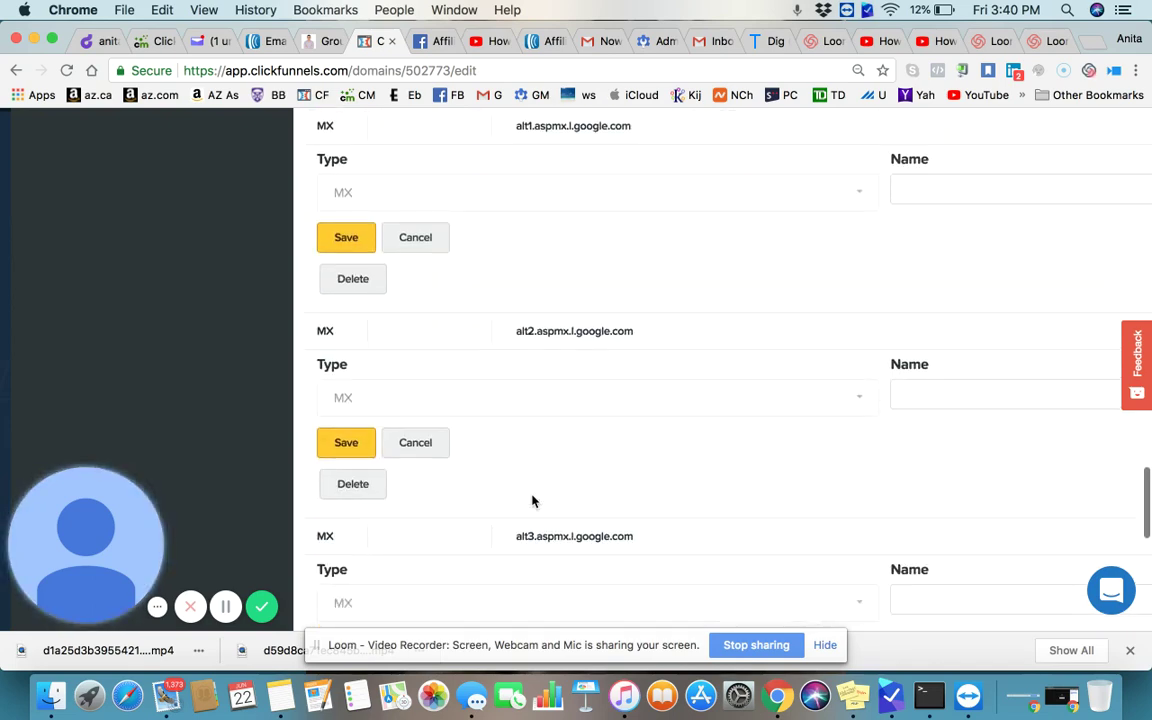
{"action": "scroll", "coordinate": [532, 501], "scroll_direction": "down", "scroll_amount": 2}
{"action": "scroll", "coordinate": [532, 501], "scroll_direction": "down", "scroll_amount": 3}
{"action": "scroll", "coordinate": [532, 501], "scroll_direction": "down", "scroll_amount": 2}
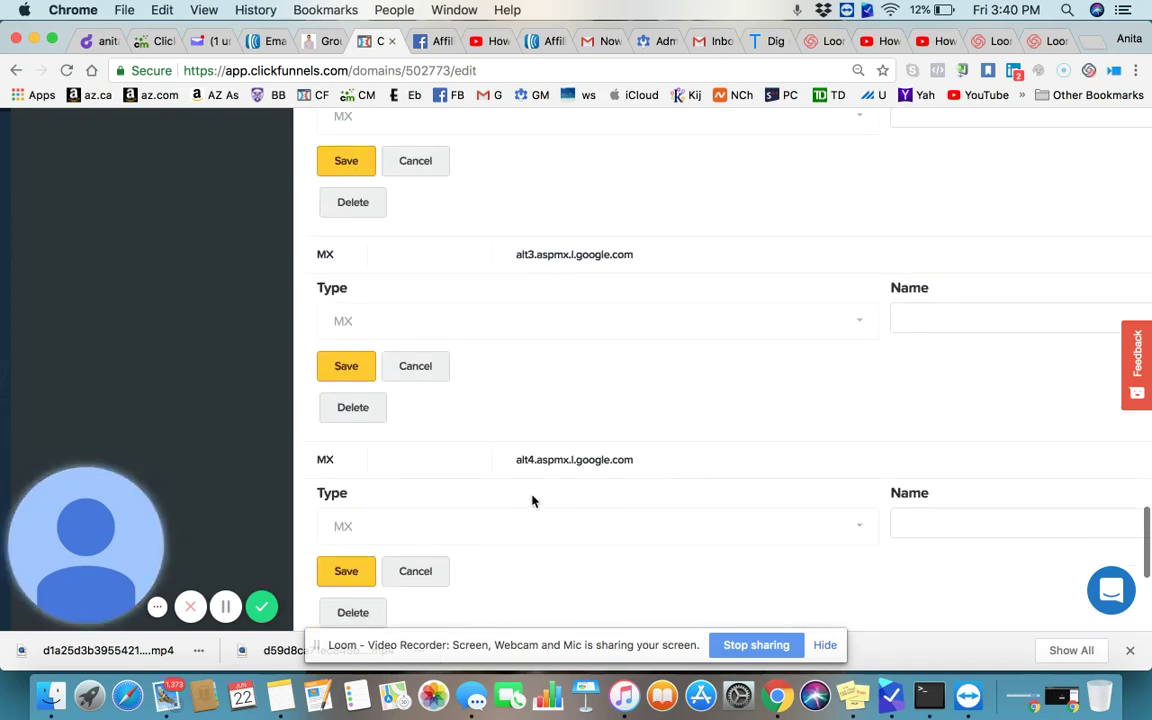
{"action": "scroll", "coordinate": [532, 501], "scroll_direction": "down", "scroll_amount": 1}
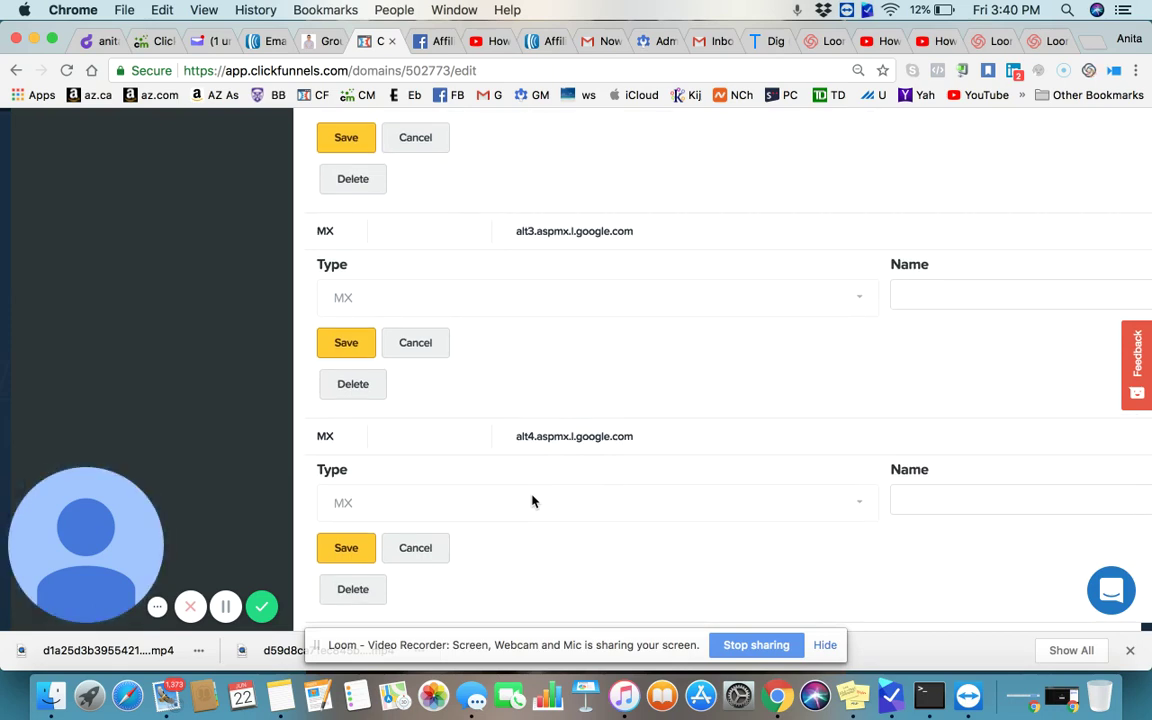
{"action": "scroll", "coordinate": [532, 501], "scroll_direction": "down", "scroll_amount": 1}
{"action": "scroll", "coordinate": [532, 501], "scroll_direction": "down", "scroll_amount": 1}
{"action": "scroll", "coordinate": [532, 501], "scroll_direction": "down", "scroll_amount": 2}
{"action": "scroll", "coordinate": [532, 501], "scroll_direction": "down", "scroll_amount": 1}
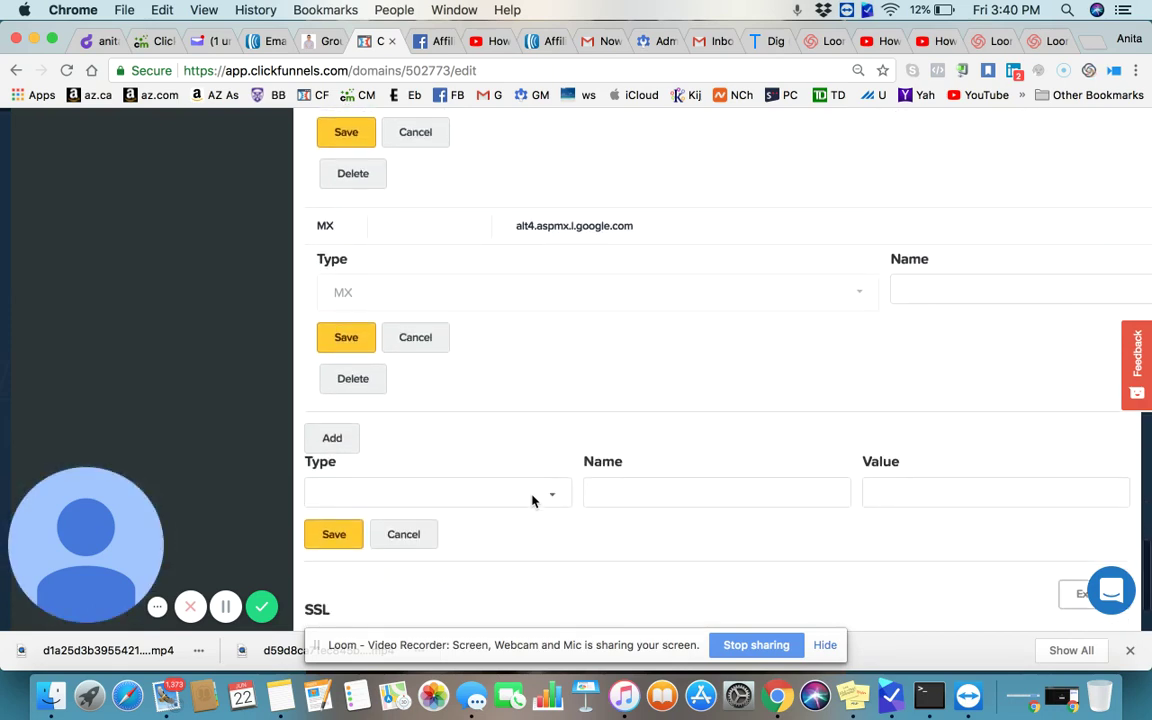
{"action": "scroll", "coordinate": [532, 501], "scroll_direction": "down", "scroll_amount": 2}
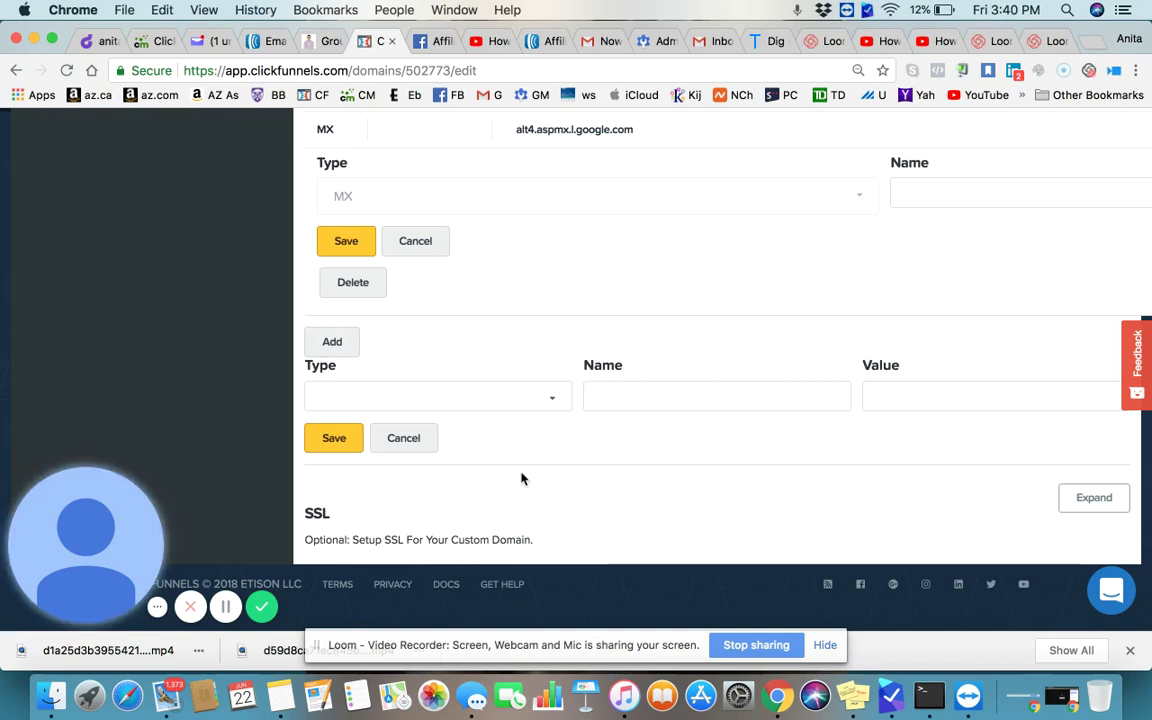
{"action": "scroll", "coordinate": [522, 477], "scroll_direction": "up", "scroll_amount": 1}
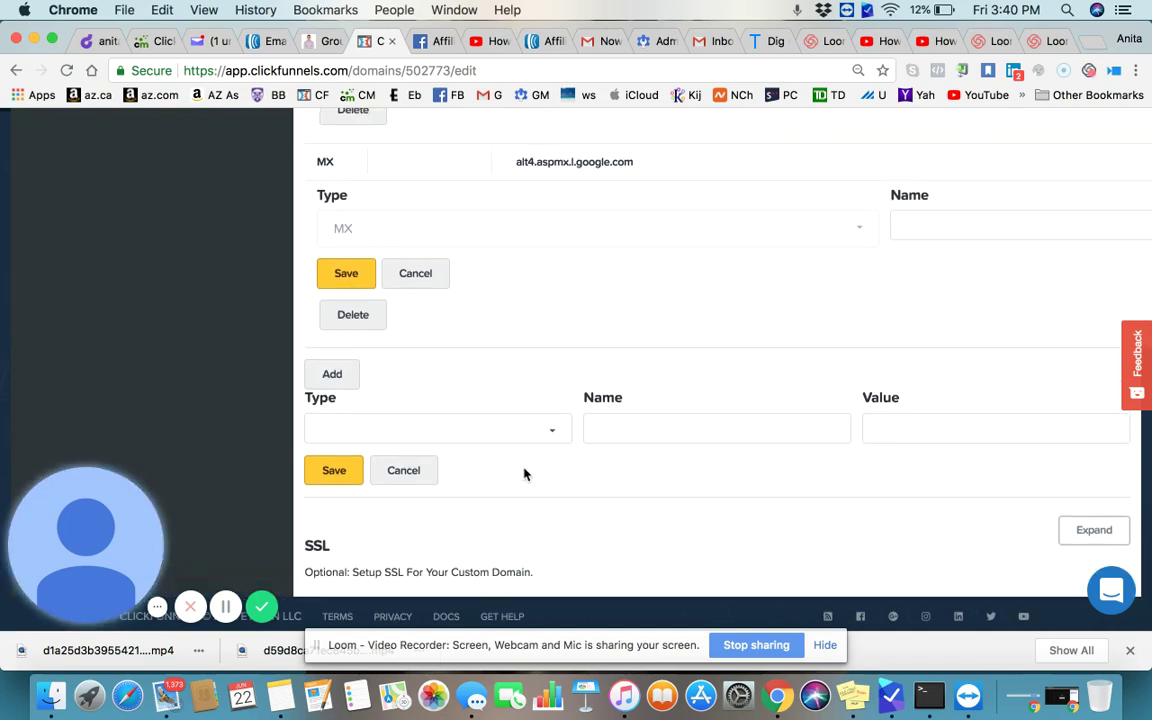
{"action": "scroll", "coordinate": [524, 474], "scroll_direction": "up", "scroll_amount": 1}
{"action": "scroll", "coordinate": [524, 474], "scroll_direction": "up", "scroll_amount": 2}
{"action": "scroll", "coordinate": [524, 474], "scroll_direction": "up", "scroll_amount": 3}
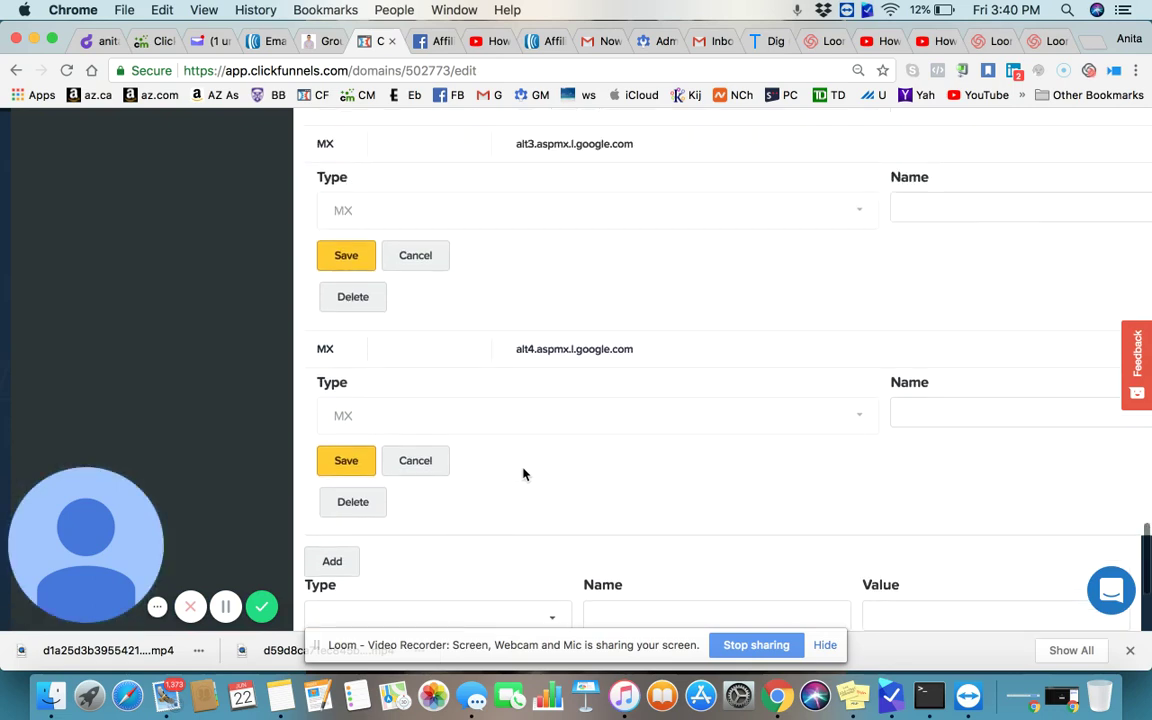
{"action": "scroll", "coordinate": [522, 474], "scroll_direction": "up", "scroll_amount": 2}
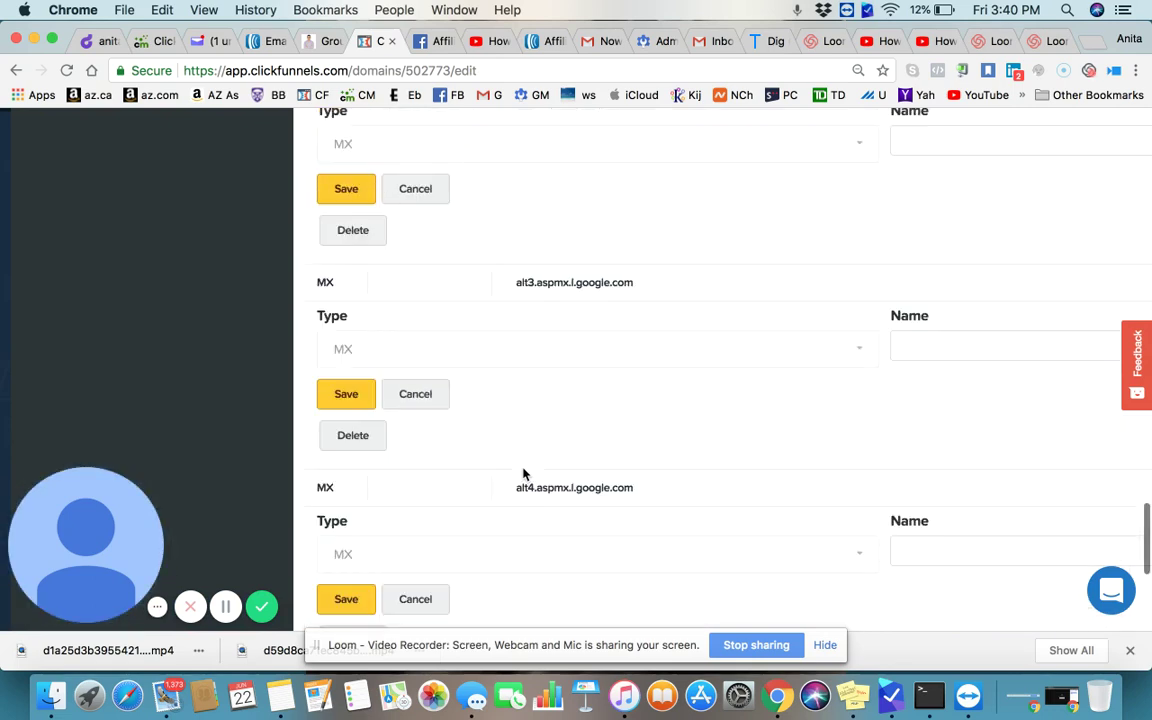
{"action": "scroll", "coordinate": [523, 474], "scroll_direction": "up", "scroll_amount": 5}
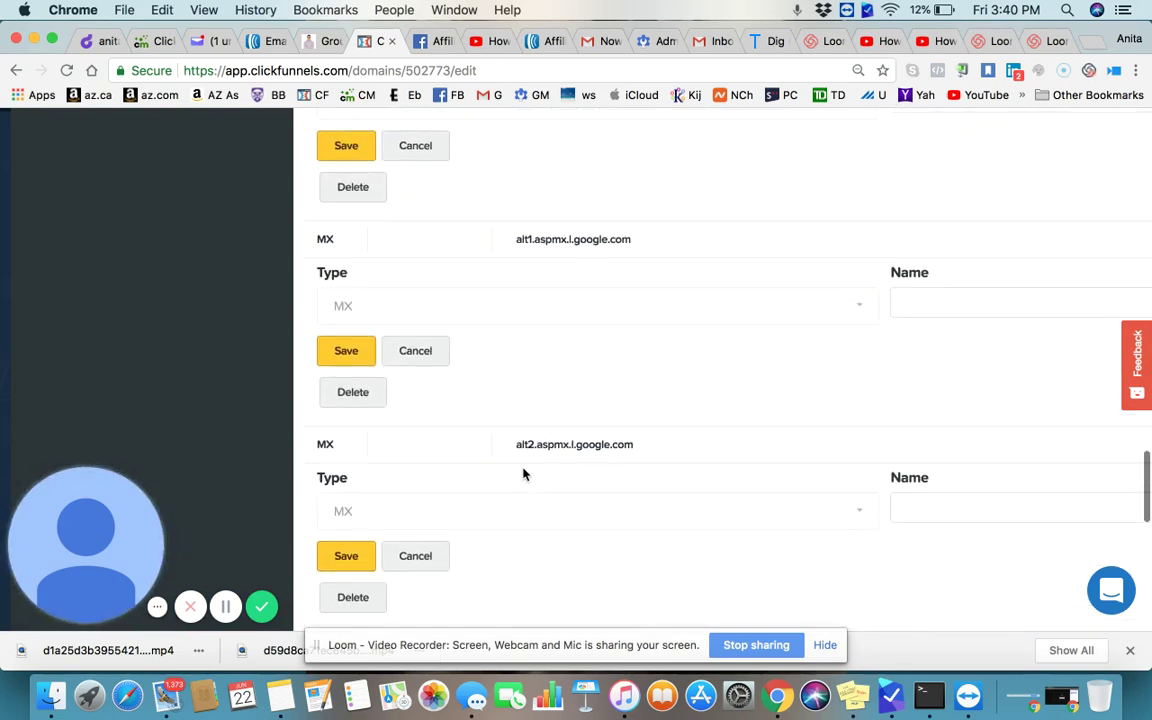
{"action": "scroll", "coordinate": [523, 474], "scroll_direction": "up", "scroll_amount": 2}
{"action": "scroll", "coordinate": [523, 474], "scroll_direction": "up", "scroll_amount": 2}
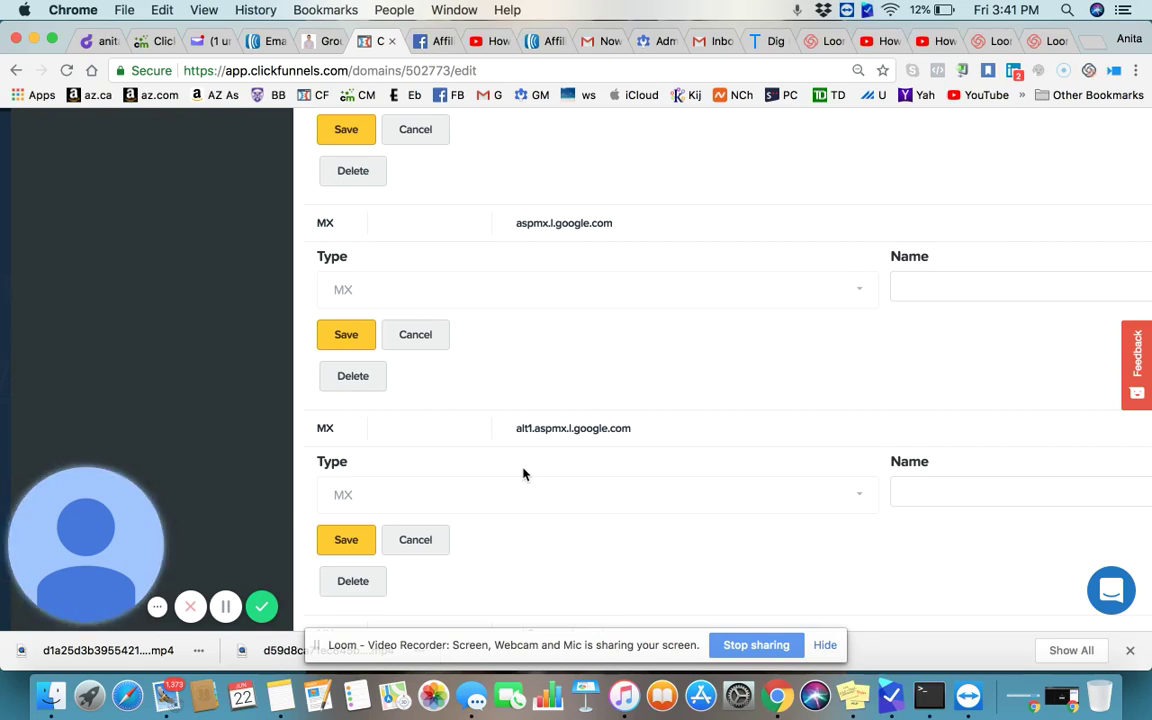
{"action": "scroll", "coordinate": [523, 474], "scroll_direction": "up", "scroll_amount": 1}
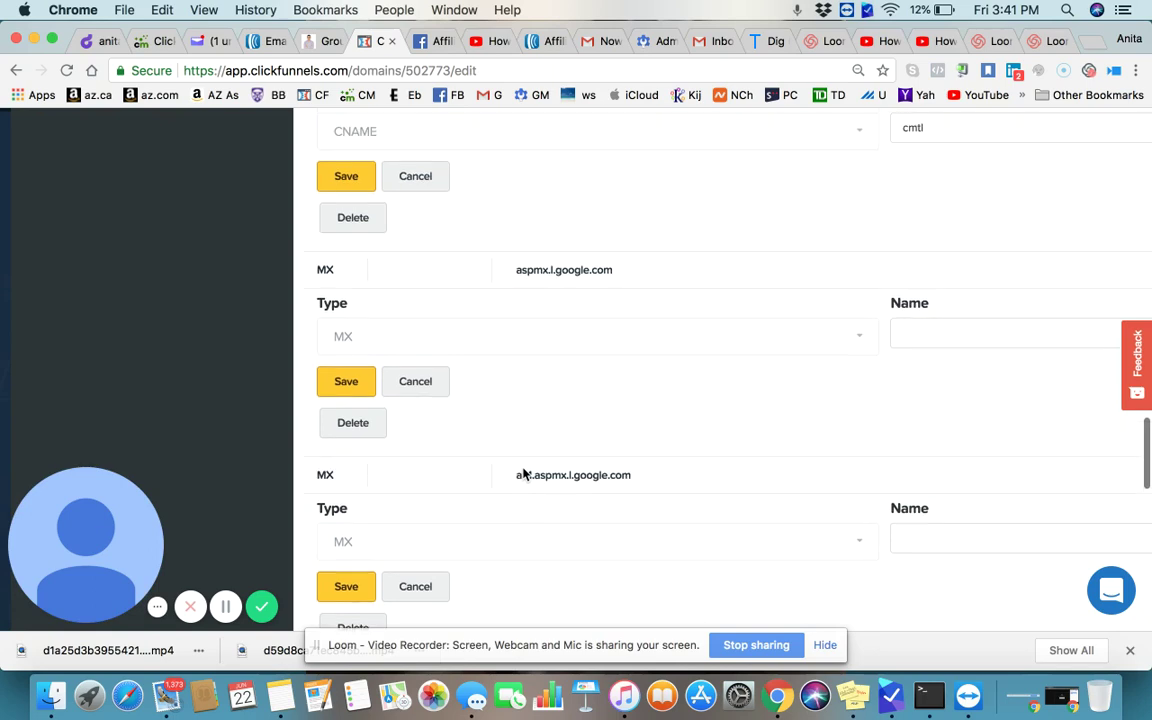
{"action": "scroll", "coordinate": [523, 474], "scroll_direction": "up", "scroll_amount": 1}
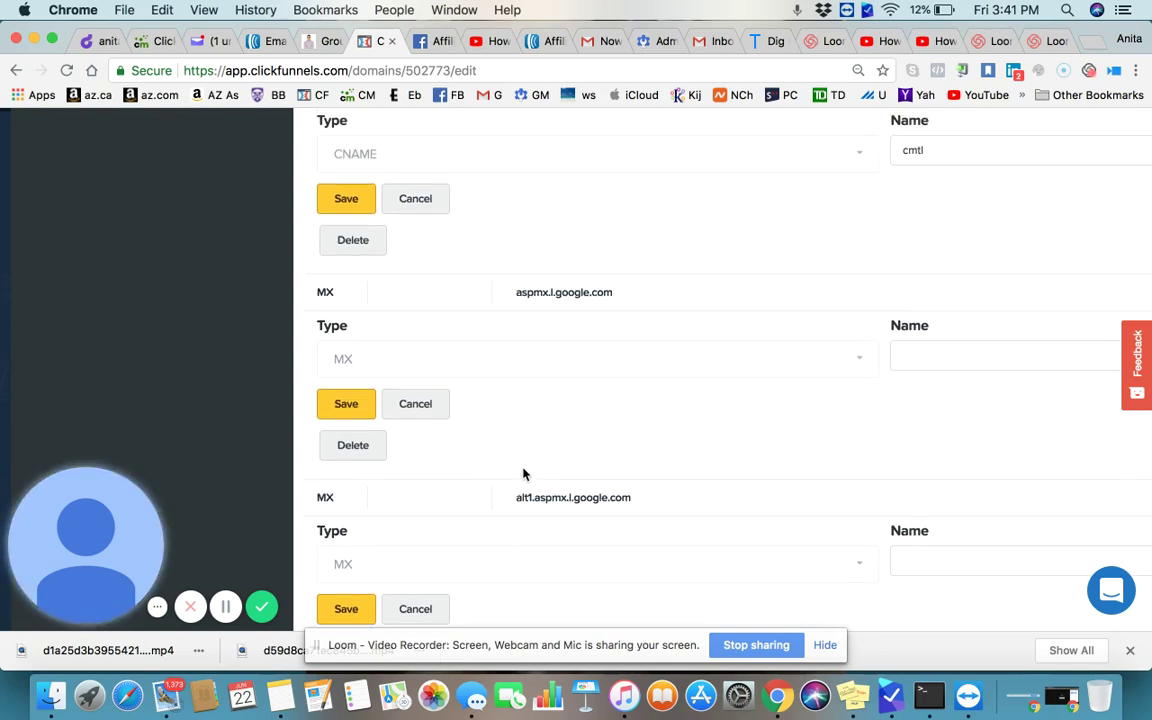
{"action": "scroll", "coordinate": [523, 474], "scroll_direction": "up", "scroll_amount": 1}
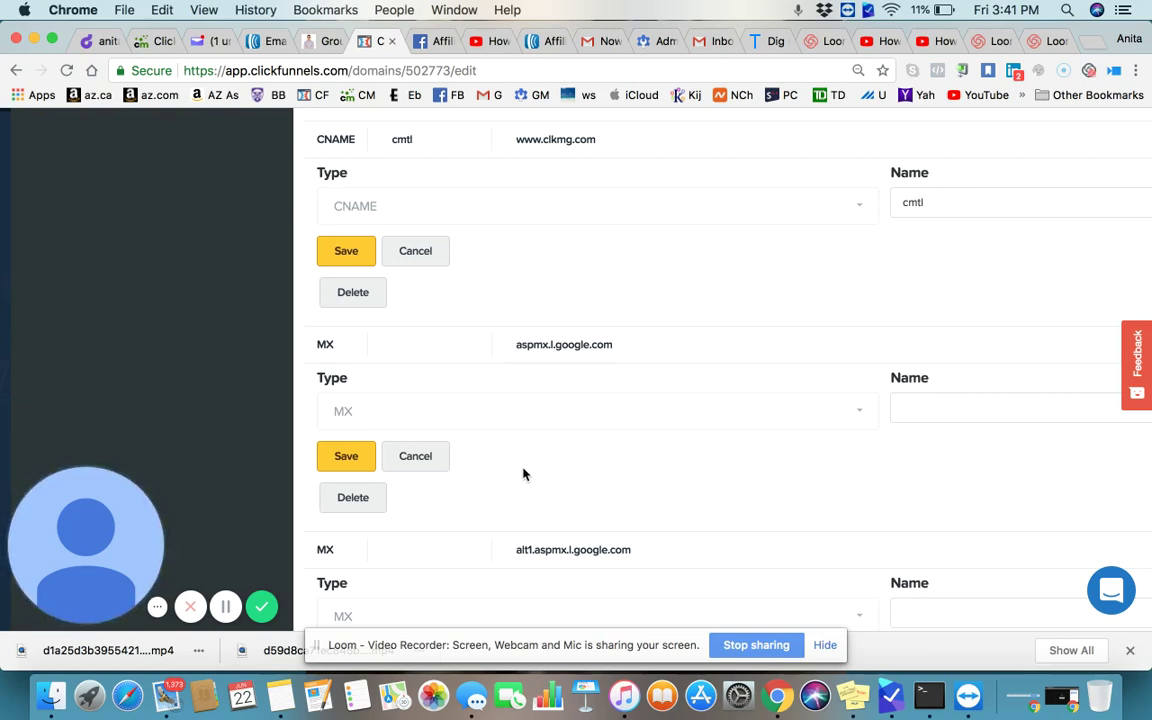
{"action": "scroll", "coordinate": [522, 474], "scroll_direction": "up", "scroll_amount": 1}
{"action": "scroll", "coordinate": [522, 474], "scroll_direction": "up", "scroll_amount": 1}
{"action": "scroll", "coordinate": [522, 474], "scroll_direction": "up", "scroll_amount": 2}
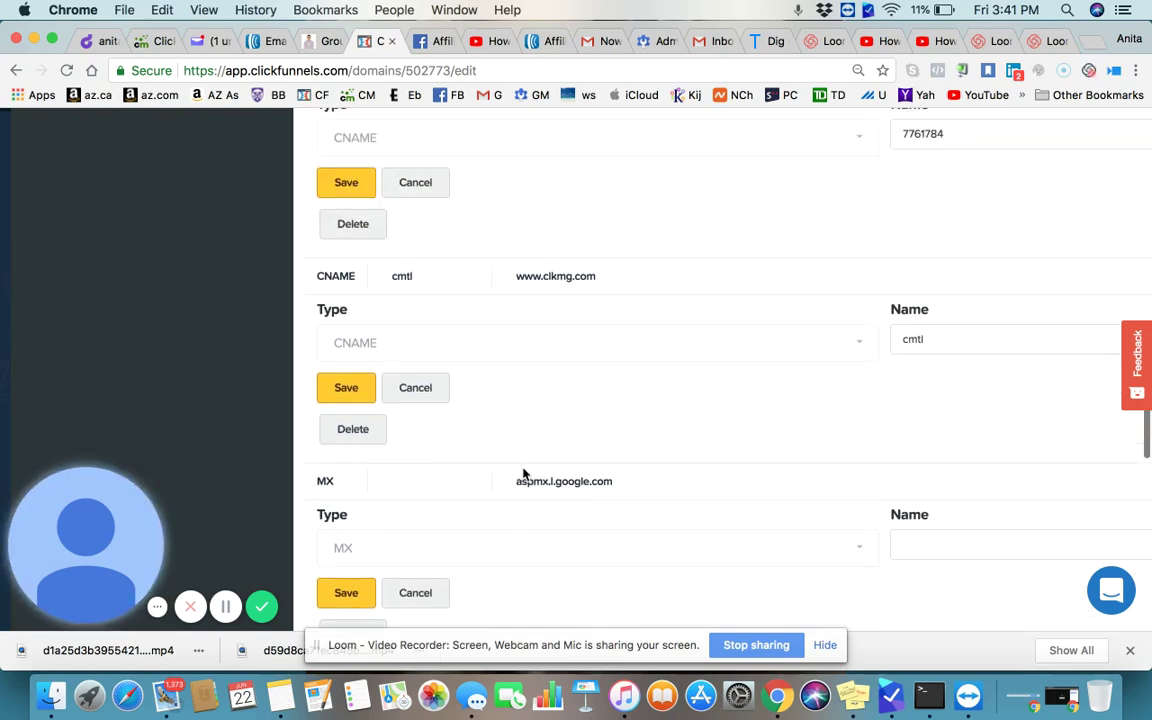
{"action": "scroll", "coordinate": [522, 474], "scroll_direction": "up", "scroll_amount": 3}
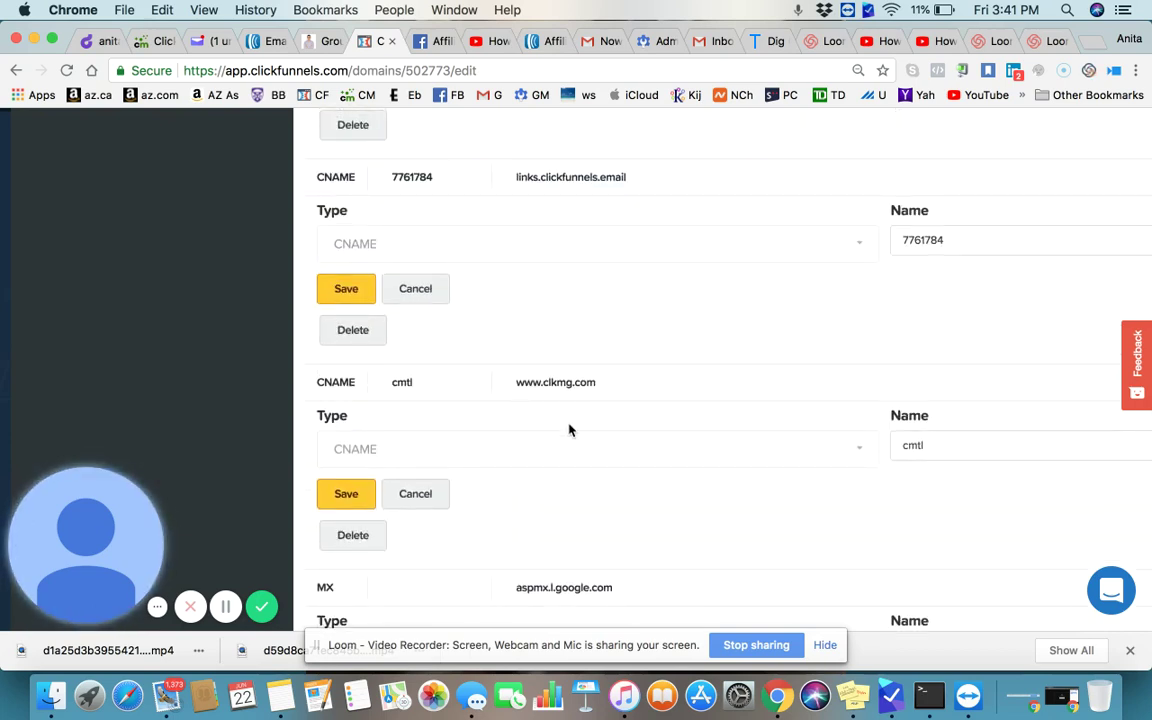
{"action": "scroll", "coordinate": [576, 388], "scroll_direction": "up", "scroll_amount": 2}
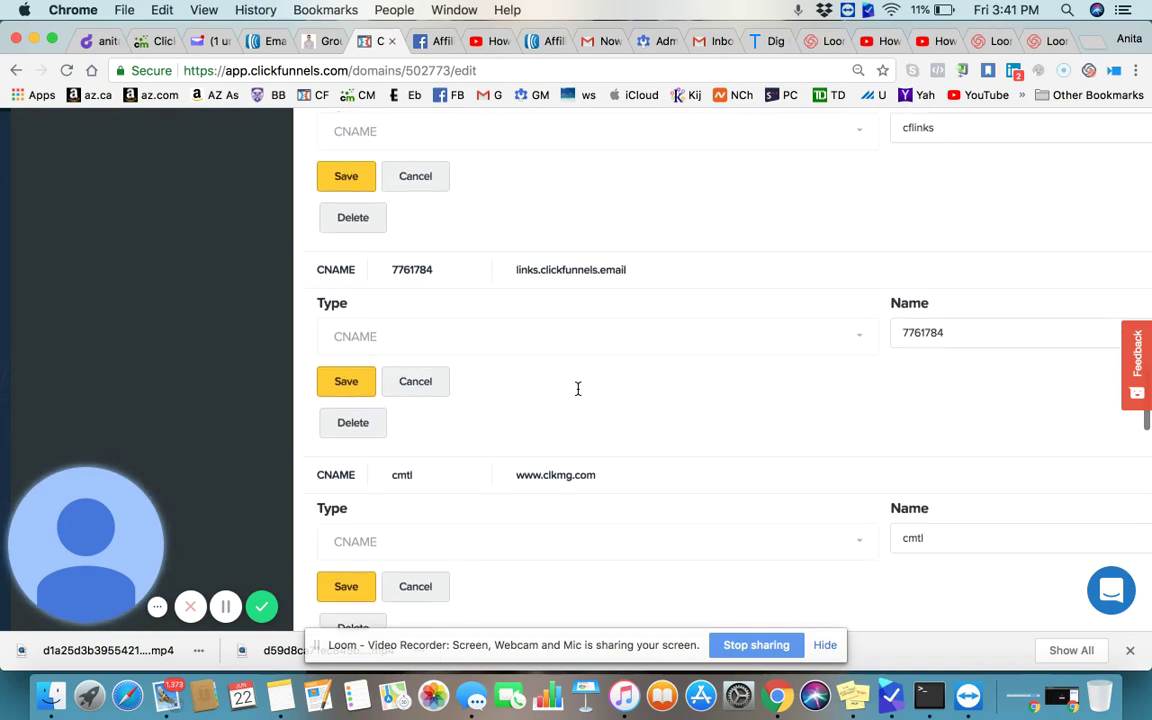
{"action": "scroll", "coordinate": [577, 388], "scroll_direction": "up", "scroll_amount": 1}
{"action": "scroll", "coordinate": [576, 390], "scroll_direction": "down", "scroll_amount": 1}
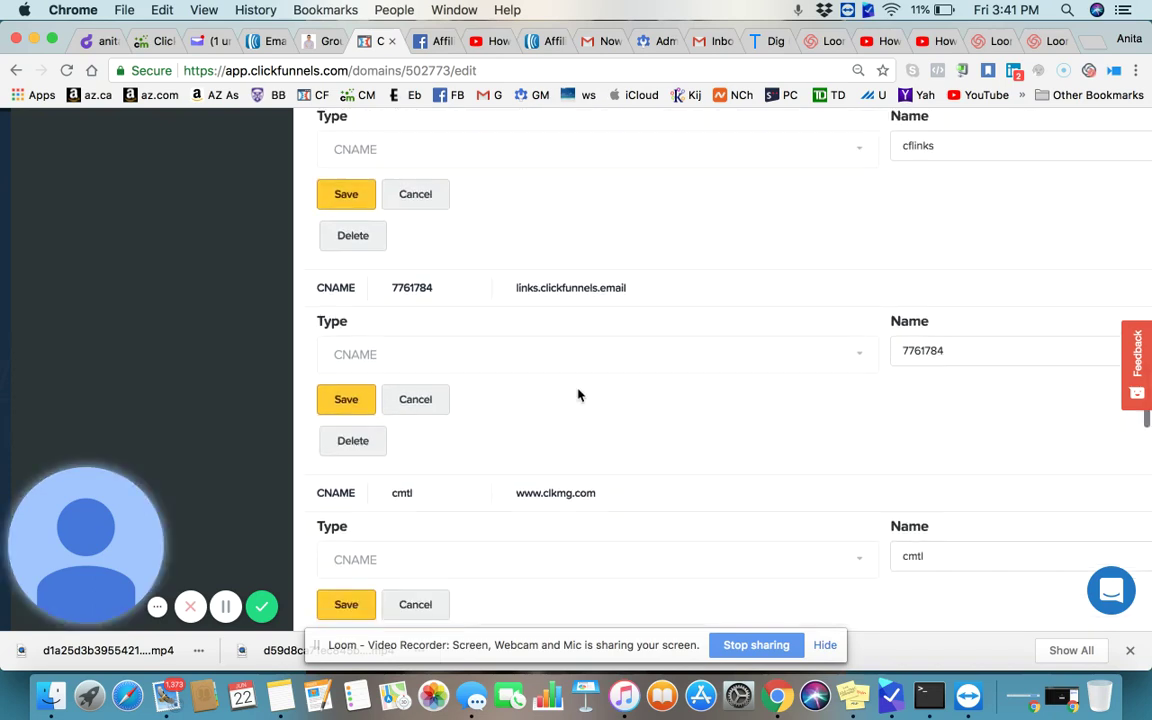
{"action": "scroll", "coordinate": [577, 395], "scroll_direction": "down", "scroll_amount": 2}
{"action": "scroll", "coordinate": [577, 395], "scroll_direction": "down", "scroll_amount": 1}
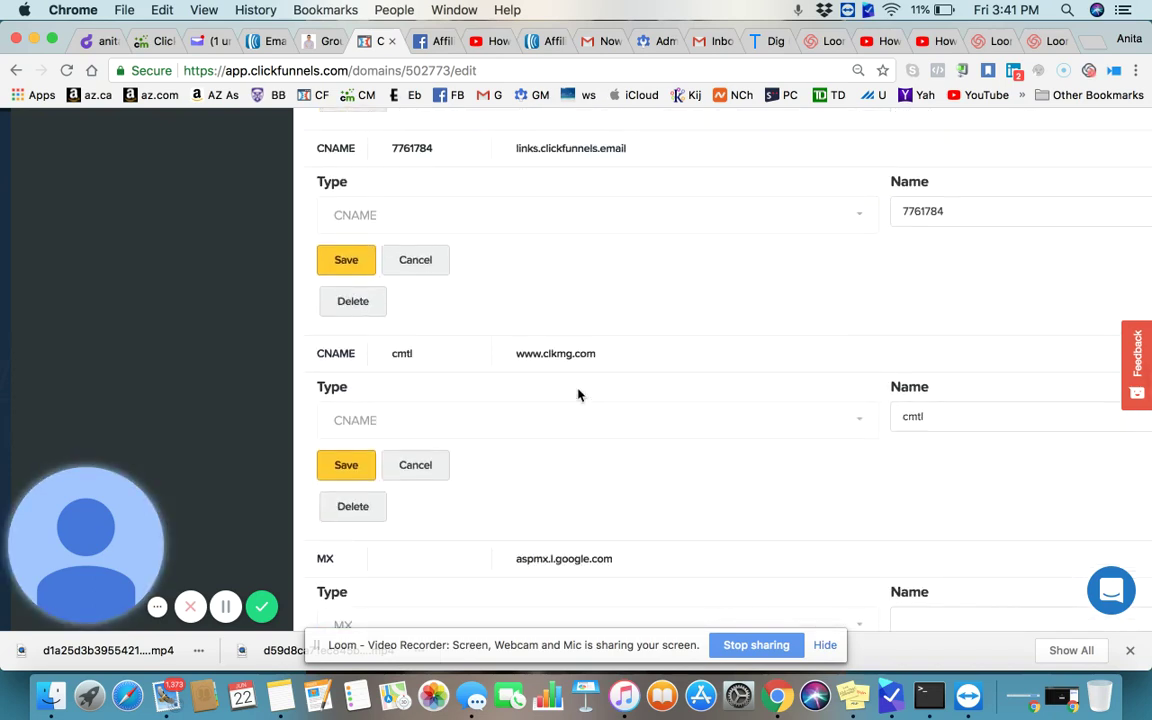
{"action": "scroll", "coordinate": [577, 395], "scroll_direction": "down", "scroll_amount": 1}
{"action": "scroll", "coordinate": [577, 395], "scroll_direction": "down", "scroll_amount": 1}
{"action": "scroll", "coordinate": [577, 395], "scroll_direction": "down", "scroll_amount": 2}
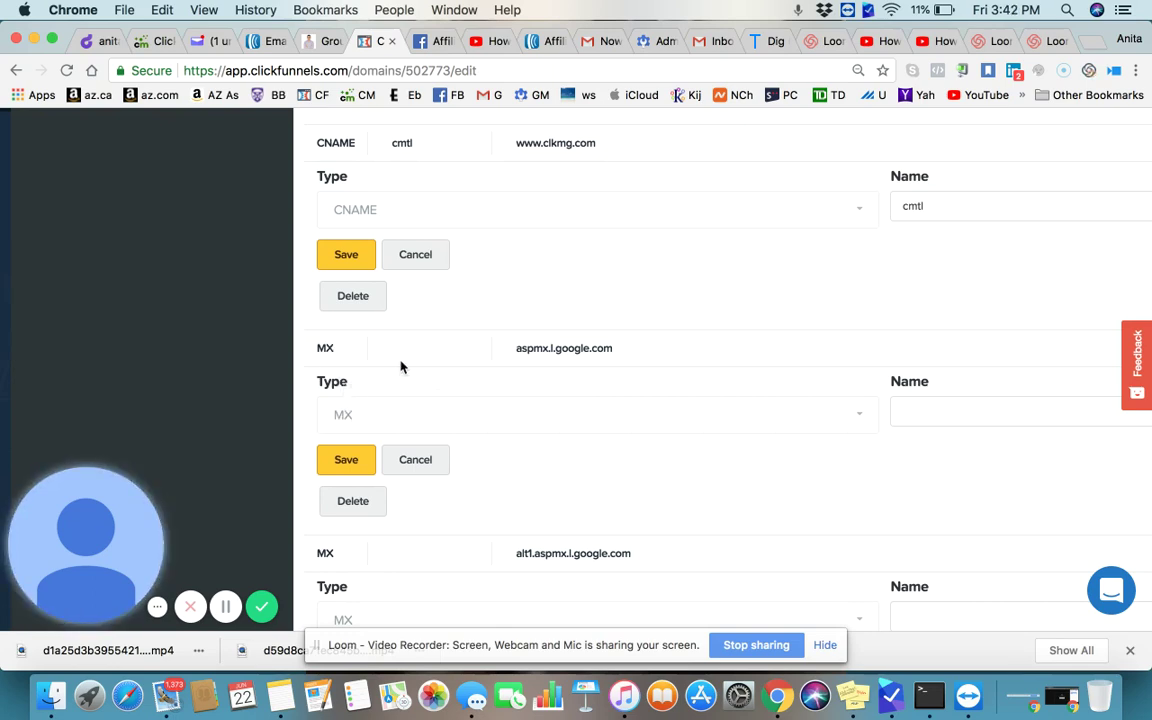
{"action": "scroll", "coordinate": [400, 367], "scroll_direction": "down", "scroll_amount": 2}
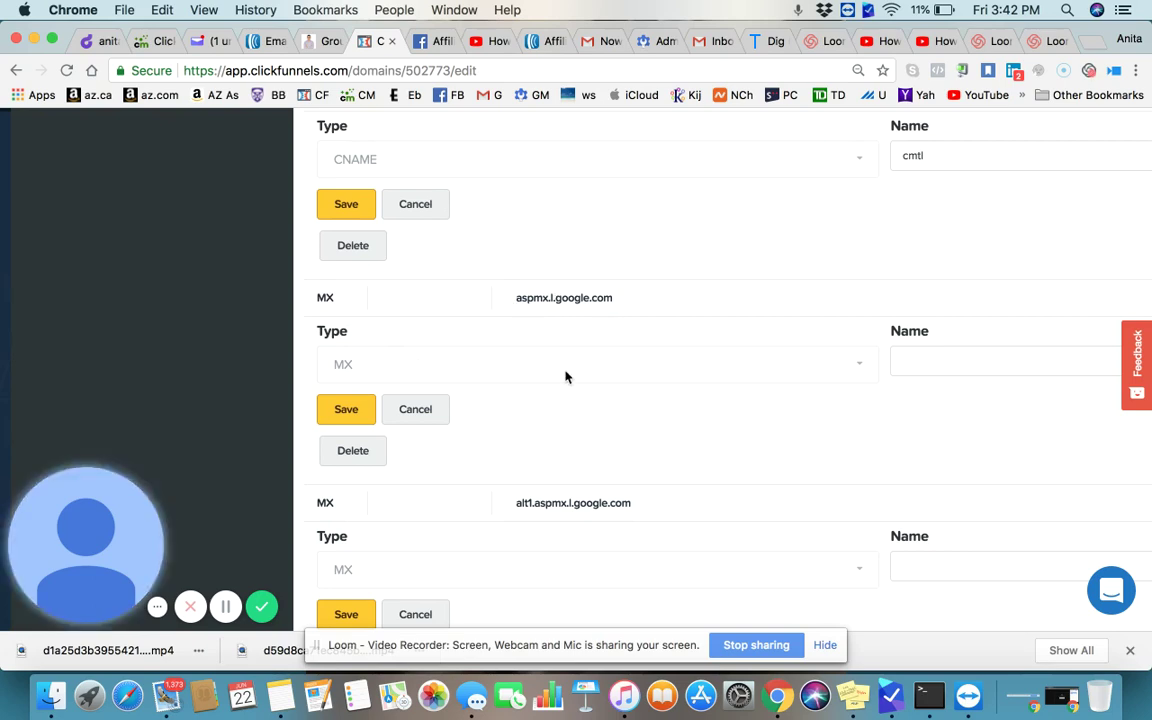
{"action": "scroll", "coordinate": [564, 381], "scroll_direction": "down", "scroll_amount": 1}
{"action": "scroll", "coordinate": [564, 381], "scroll_direction": "down", "scroll_amount": 3}
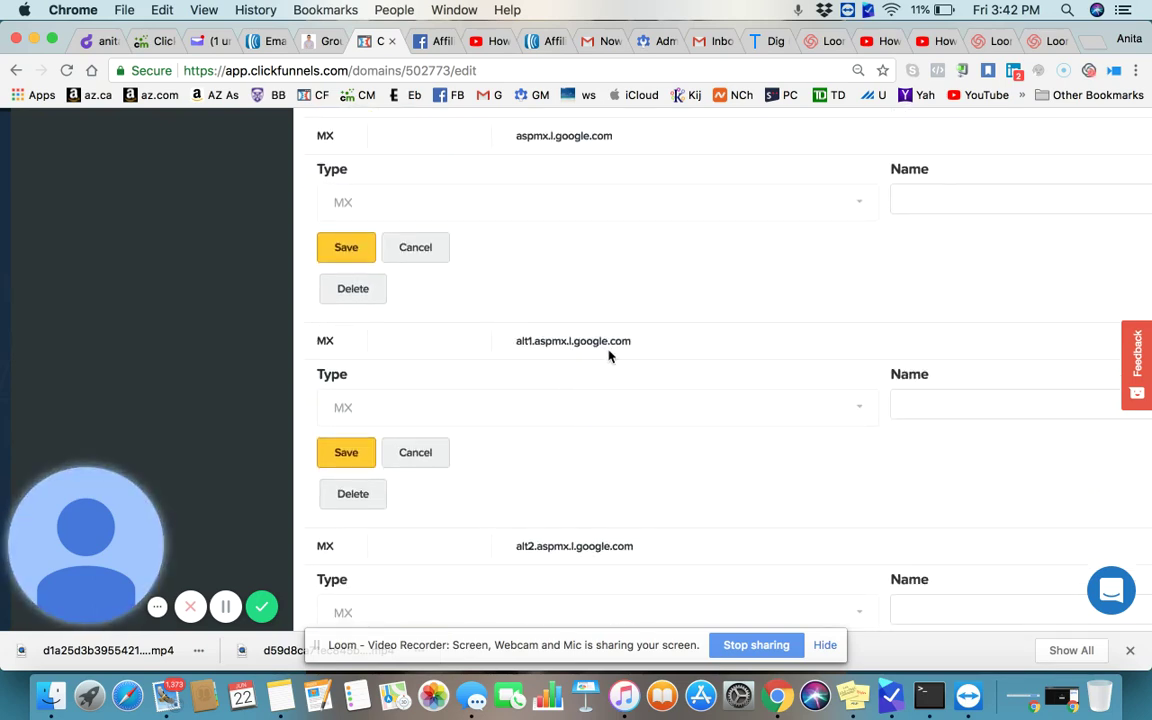
{"action": "scroll", "coordinate": [522, 425], "scroll_direction": "down", "scroll_amount": 1}
{"action": "scroll", "coordinate": [522, 424], "scroll_direction": "down", "scroll_amount": 2}
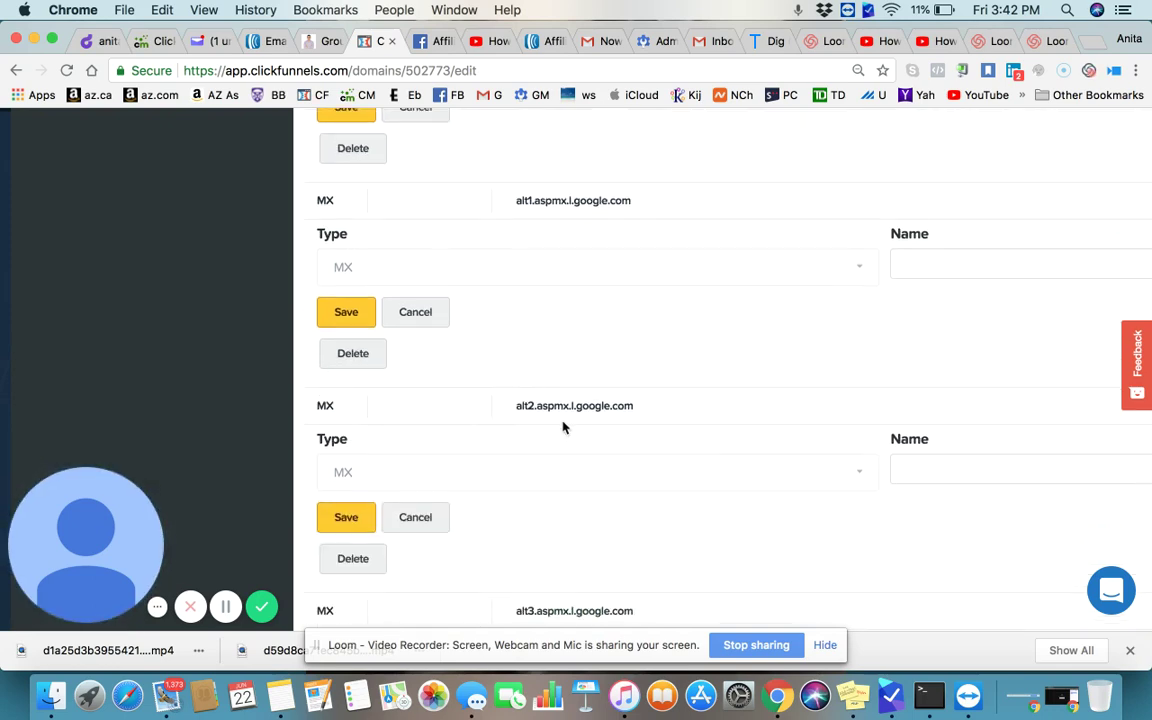
{"action": "scroll", "coordinate": [591, 428], "scroll_direction": "down", "scroll_amount": 2}
{"action": "scroll", "coordinate": [591, 428], "scroll_direction": "down", "scroll_amount": 1}
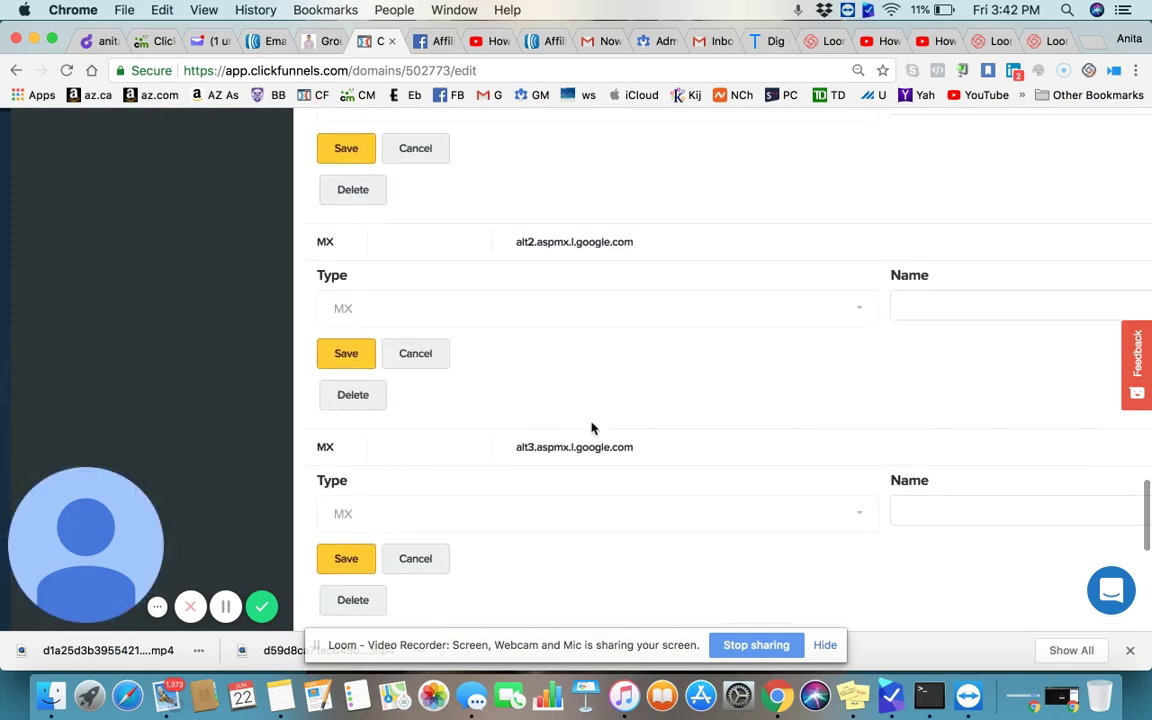
{"action": "scroll", "coordinate": [591, 428], "scroll_direction": "down", "scroll_amount": 2}
{"action": "scroll", "coordinate": [591, 428], "scroll_direction": "down", "scroll_amount": 1}
{"action": "scroll", "coordinate": [591, 428], "scroll_direction": "down", "scroll_amount": 2}
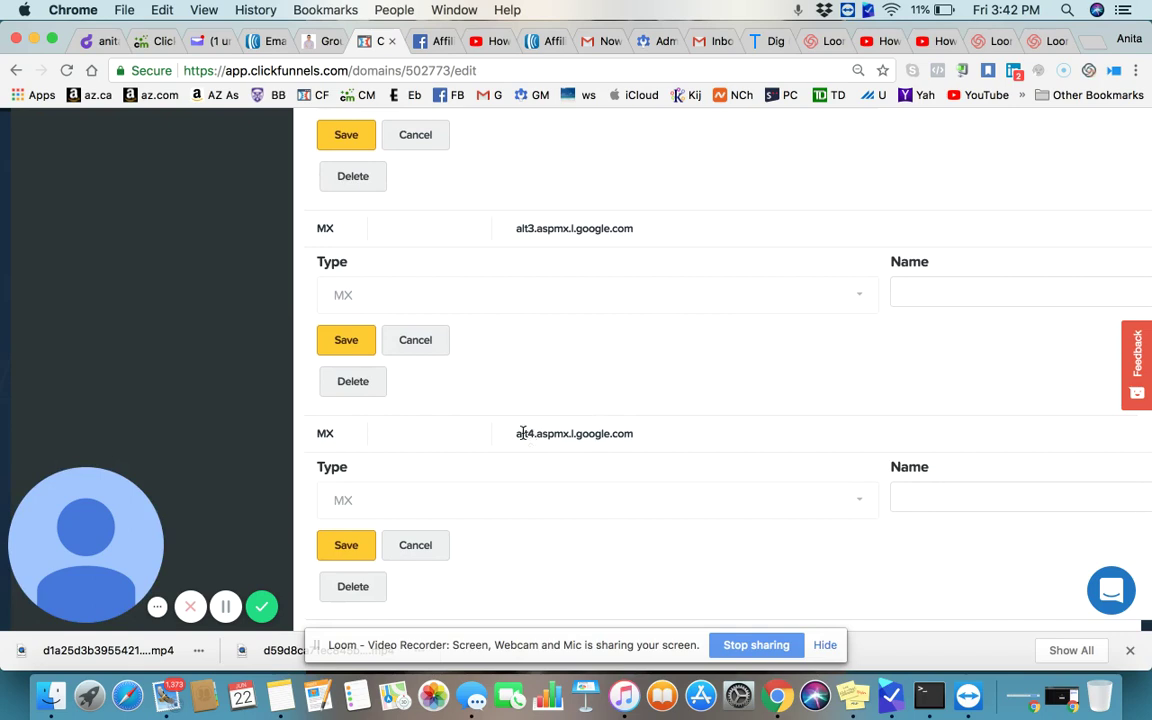
{"action": "scroll", "coordinate": [675, 437], "scroll_direction": "down", "scroll_amount": 2}
{"action": "scroll", "coordinate": [675, 437], "scroll_direction": "down", "scroll_amount": 1}
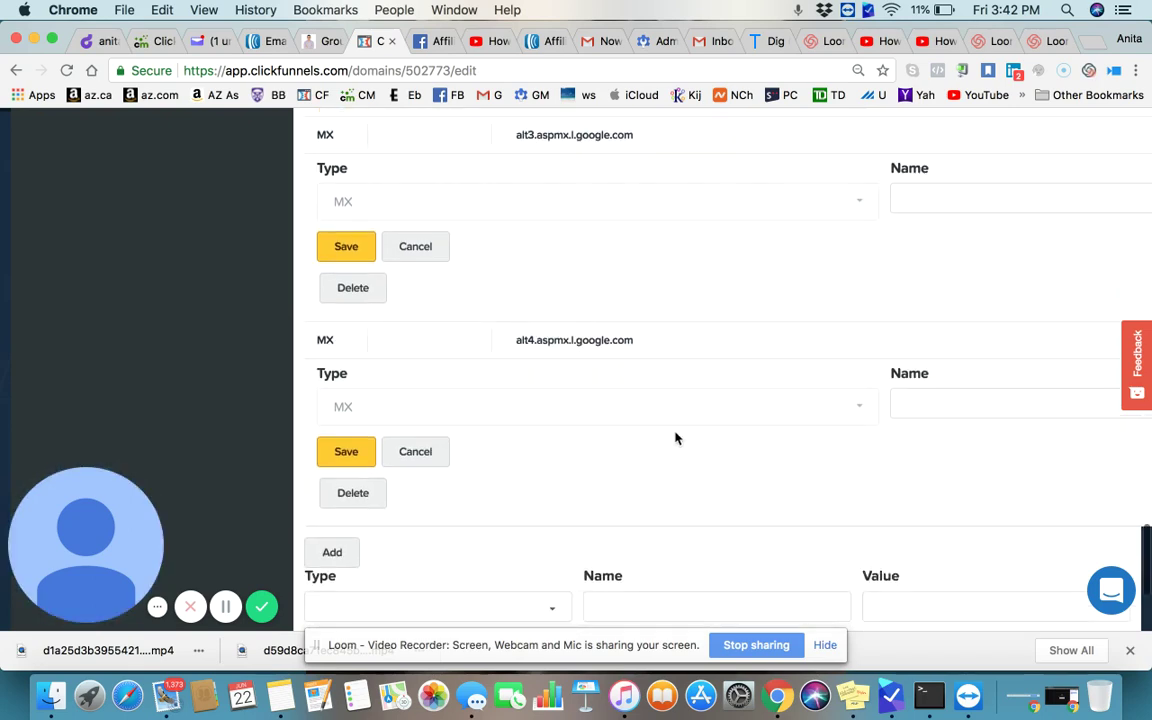
{"action": "scroll", "coordinate": [675, 437], "scroll_direction": "down", "scroll_amount": 1}
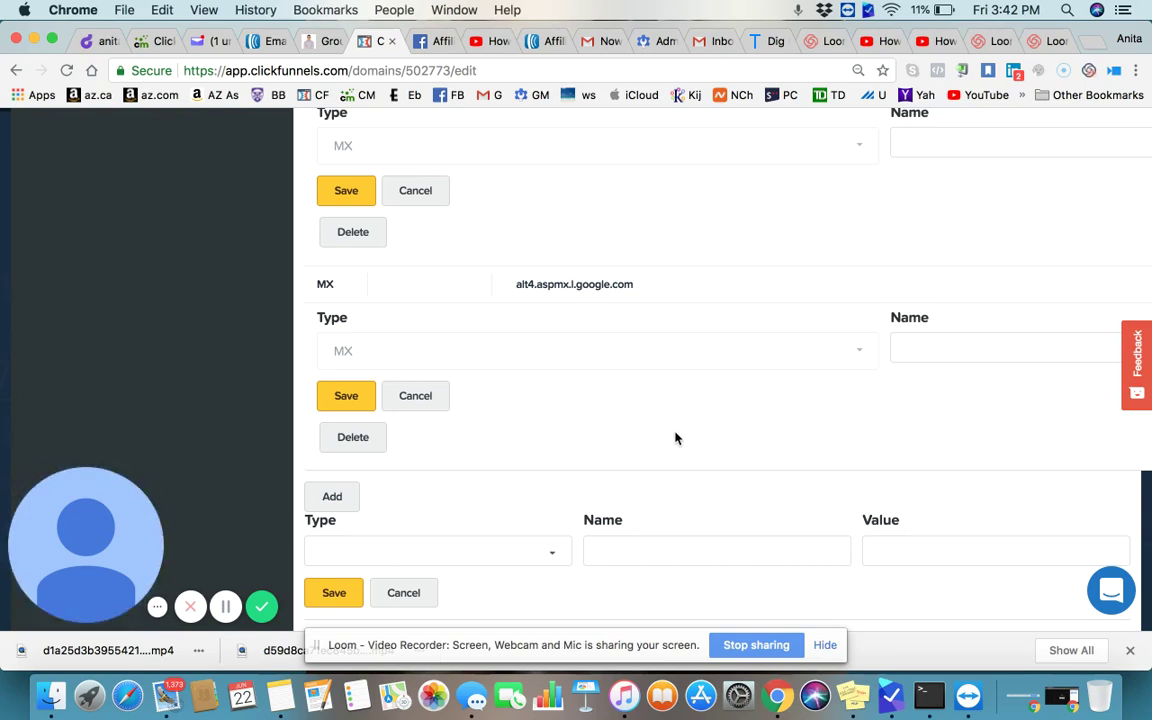
{"action": "scroll", "coordinate": [675, 438], "scroll_direction": "up", "scroll_amount": 2}
{"action": "scroll", "coordinate": [675, 438], "scroll_direction": "up", "scroll_amount": 3}
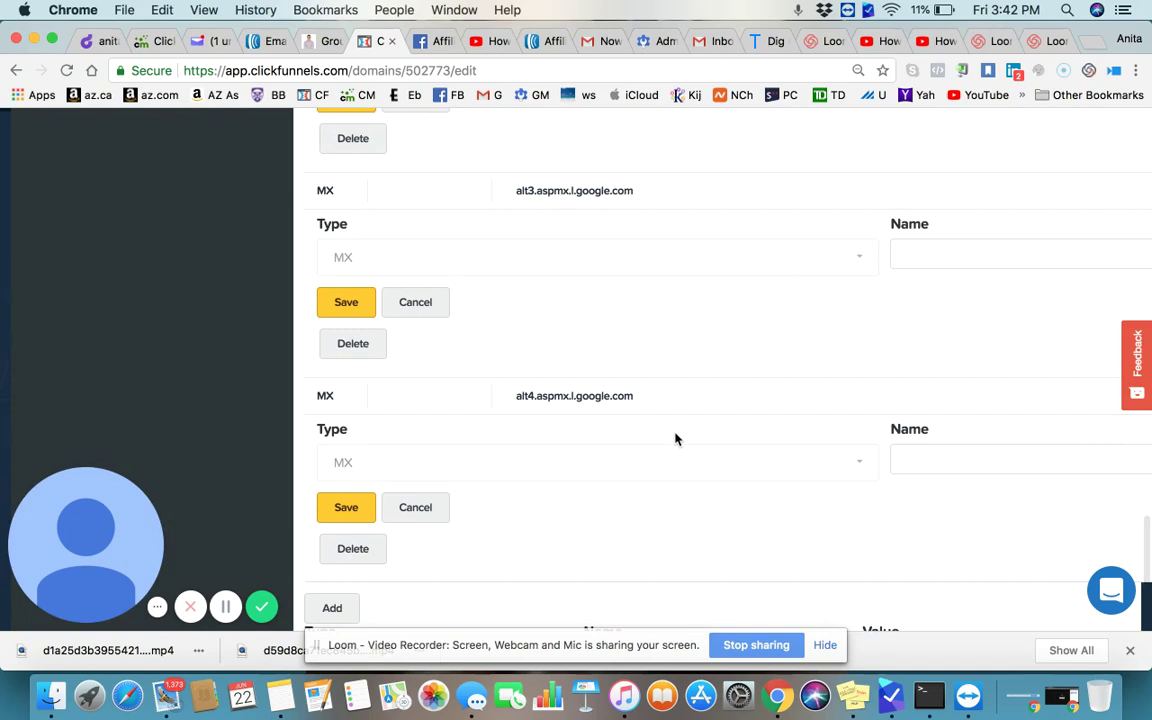
{"action": "scroll", "coordinate": [675, 438], "scroll_direction": "down", "scroll_amount": 2}
{"action": "scroll", "coordinate": [675, 438], "scroll_direction": "down", "scroll_amount": 1}
{"action": "scroll", "coordinate": [675, 438], "scroll_direction": "down", "scroll_amount": 1}
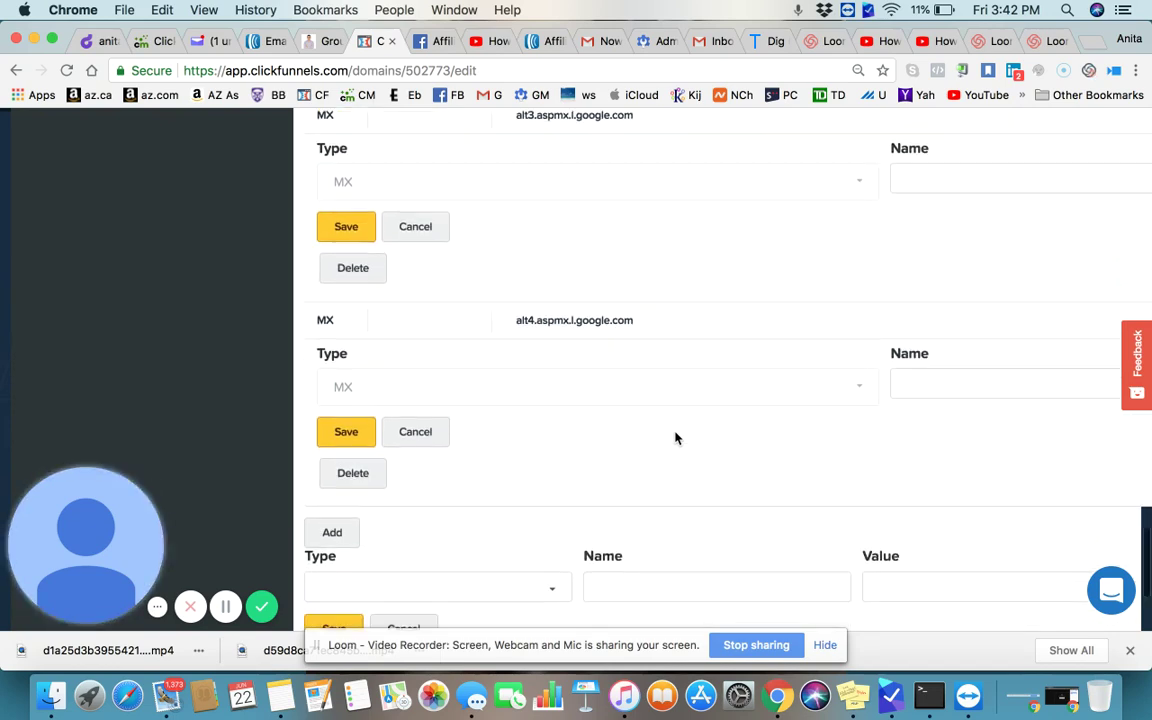